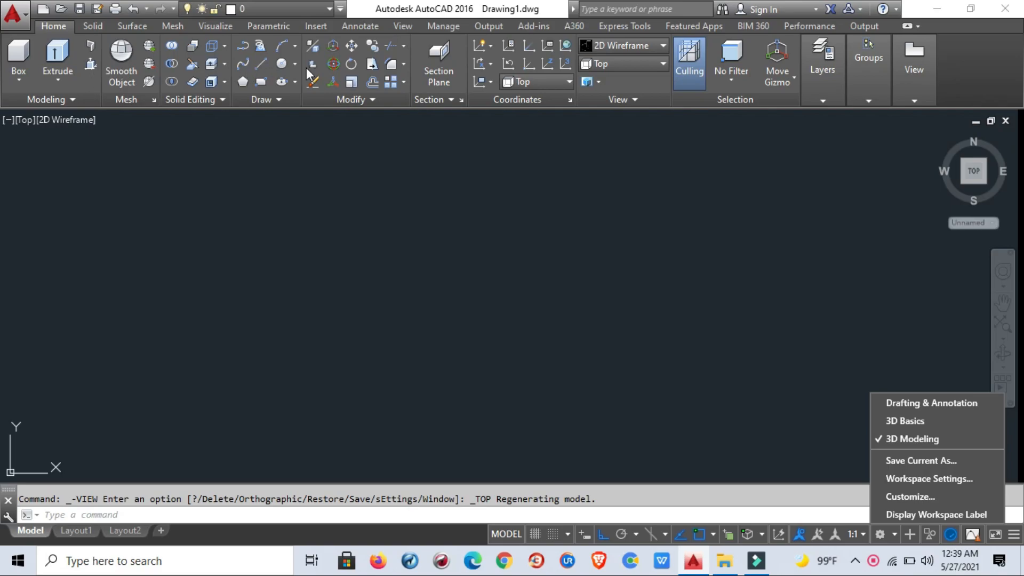
{"action": "left_click", "coordinate": [308, 244]}
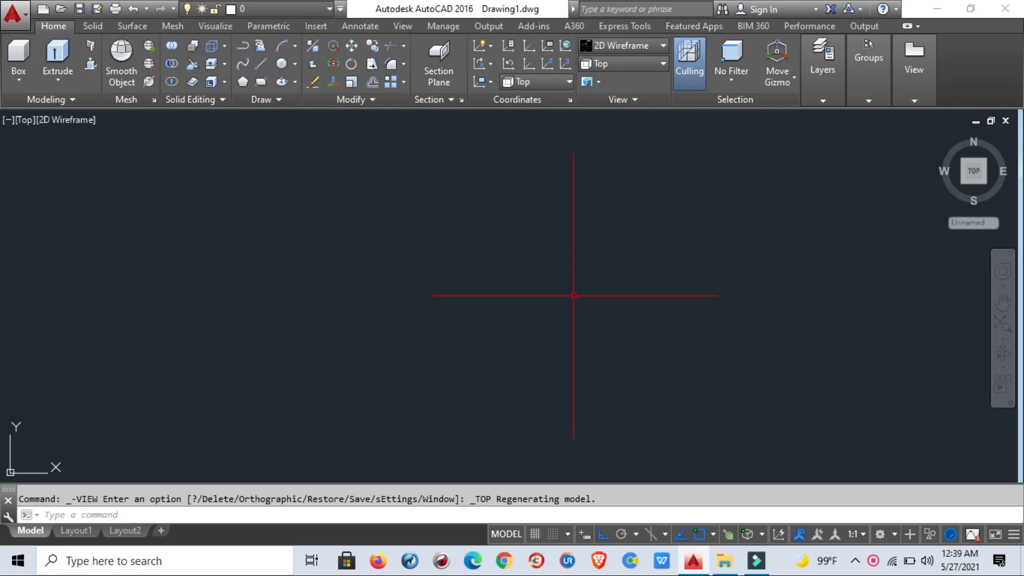
{"action": "left_click", "coordinate": [69, 83]}
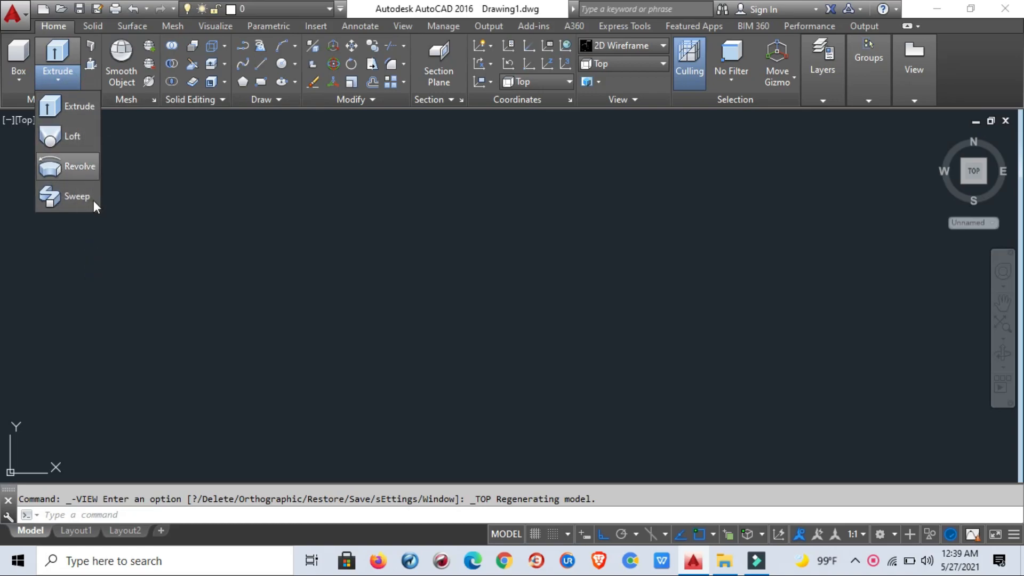
{"action": "left_click", "coordinate": [237, 283]}
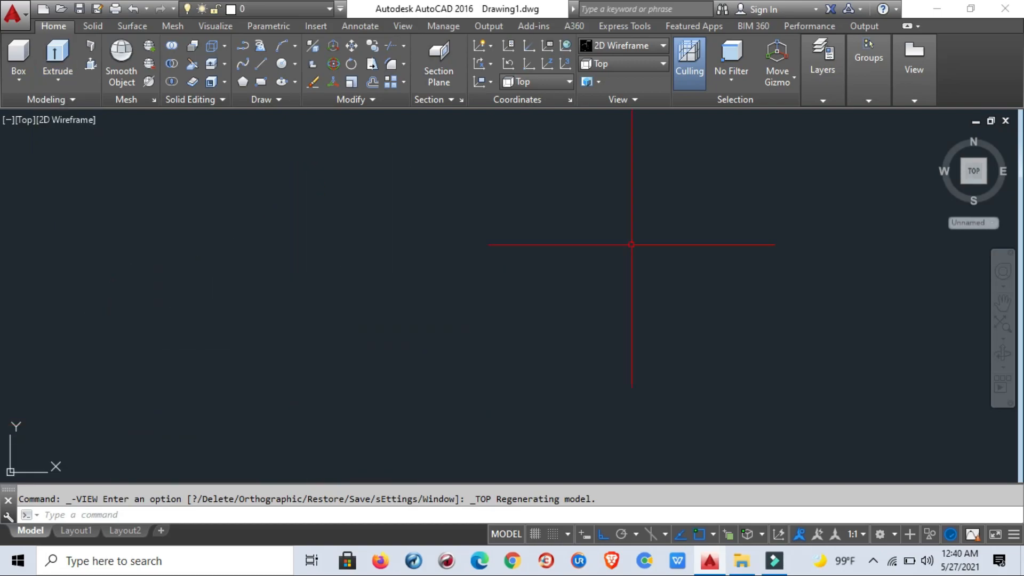
- Set the visual style to Shaded and switch the view to SW Isometric
{"action": "left_click", "coordinate": [615, 45]}
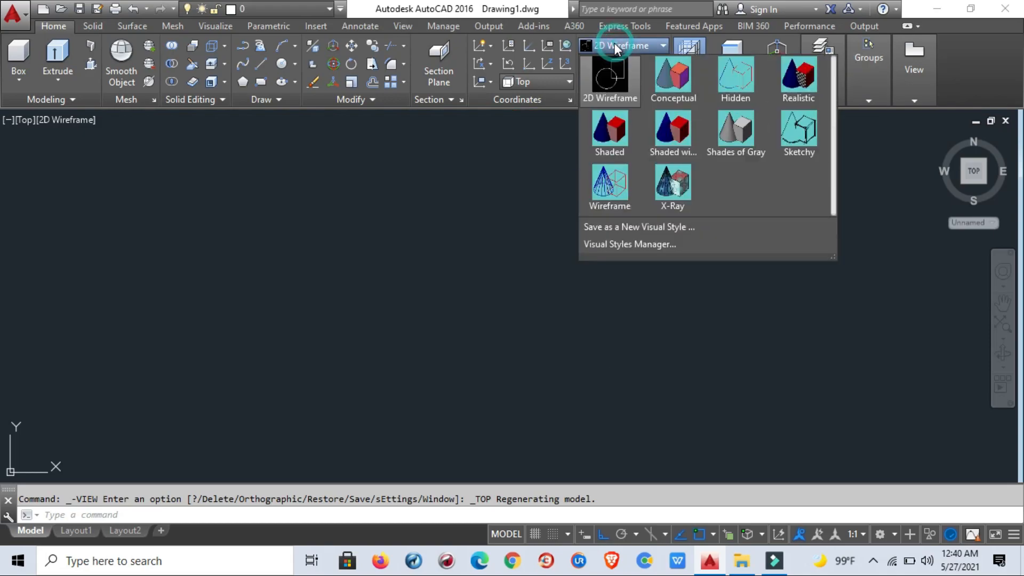
{"action": "left_click", "coordinate": [600, 133]}
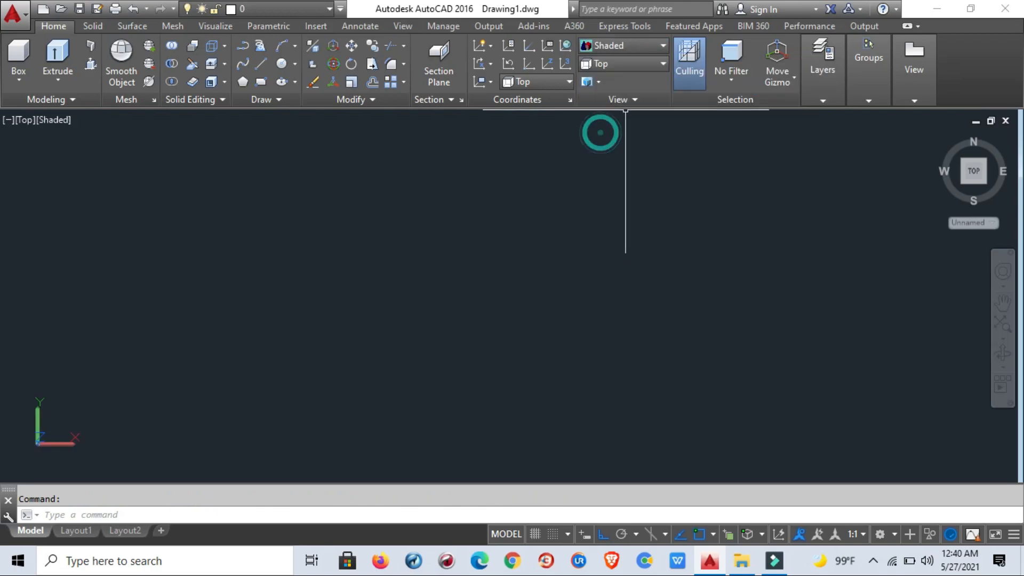
{"action": "left_click", "coordinate": [618, 64]}
{"action": "left_click", "coordinate": [613, 169]}
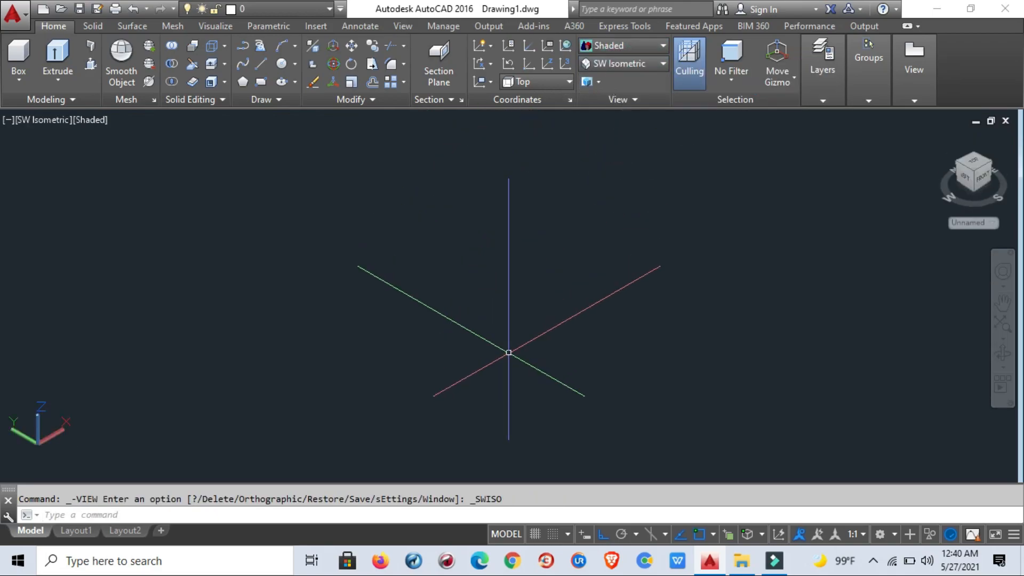
- Set the UCSICON display to the Noorigin option
{"action": "type", "text": "ucs"}
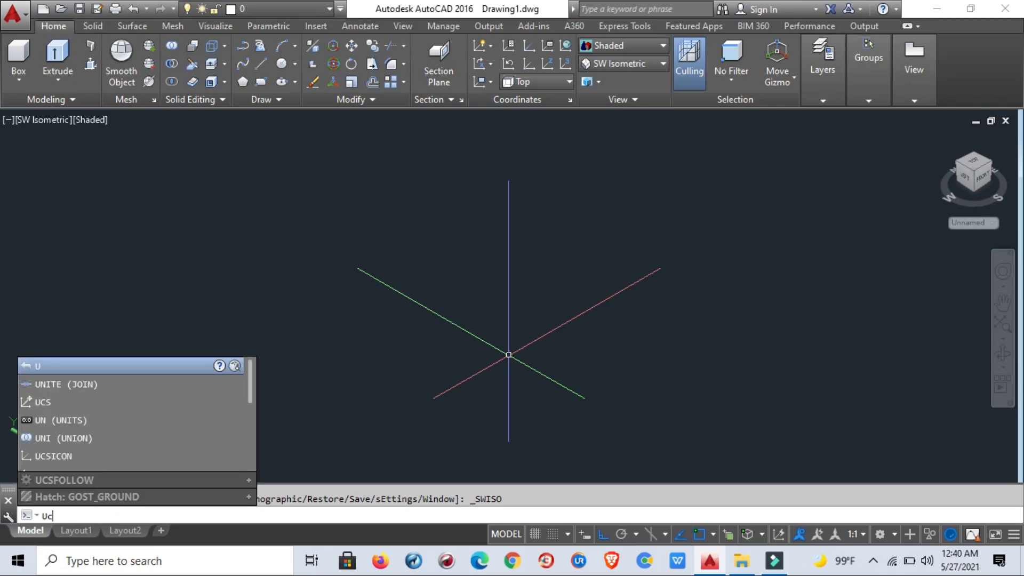
{"action": "type", "text": "icon"}
{"action": "key", "text": "Return"}
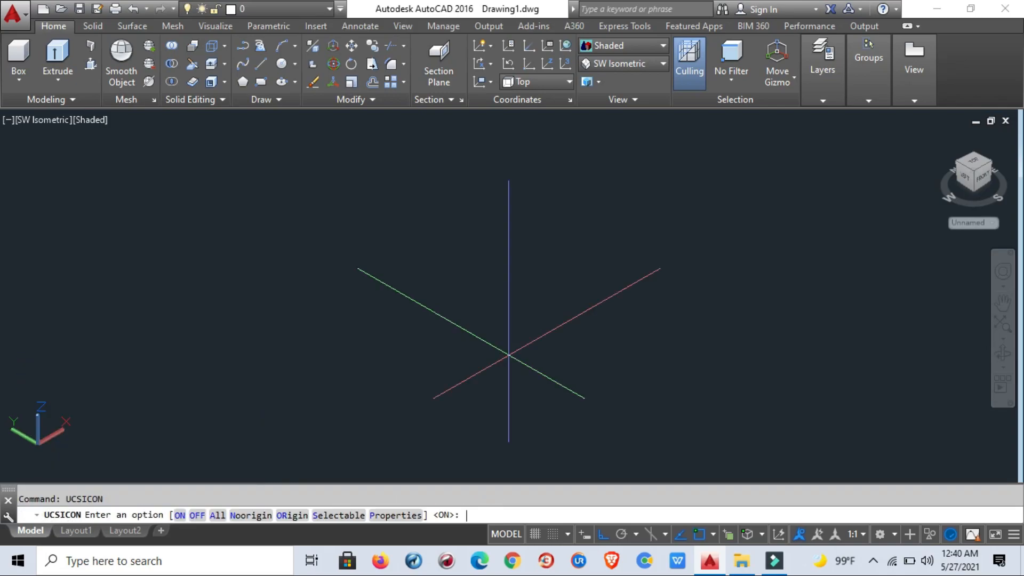
{"action": "key", "text": "Return"}
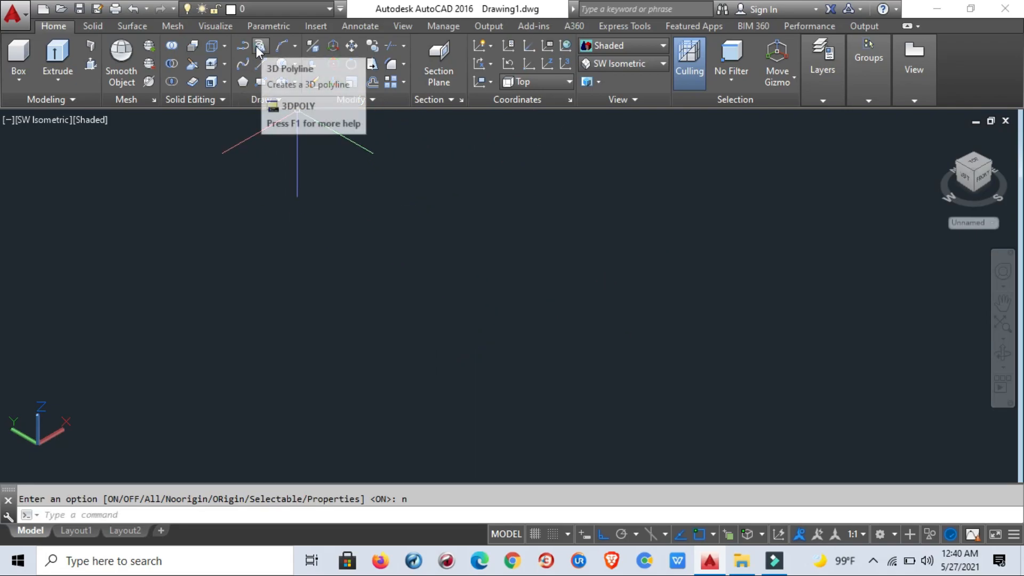
- Start a 3D polyline with a vertical segment downward, a long run along positive X, and a rise of about 166 units along Z
{"action": "left_click", "coordinate": [259, 48]}
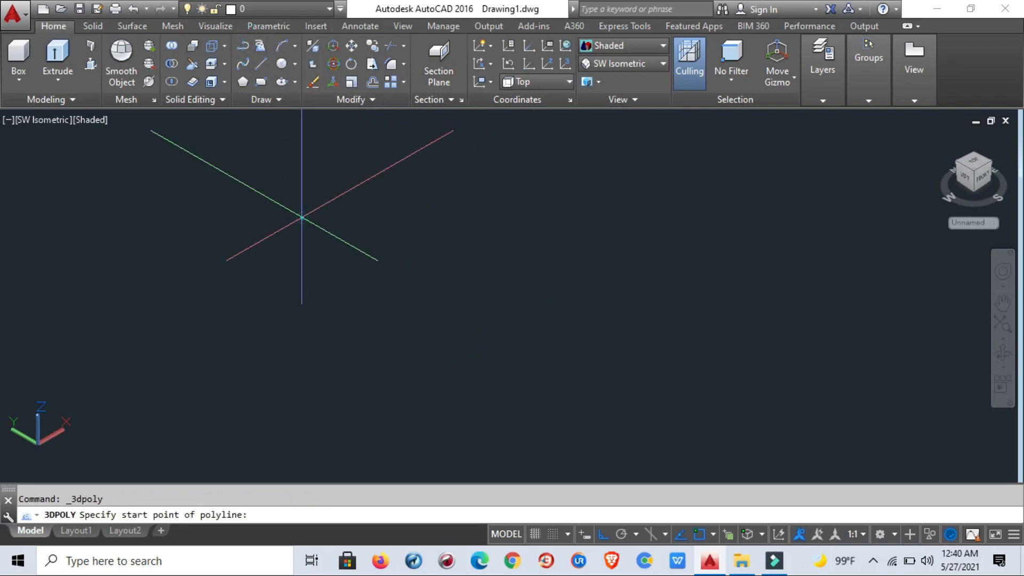
{"action": "left_click", "coordinate": [300, 216]}
{"action": "left_click", "coordinate": [312, 349]}
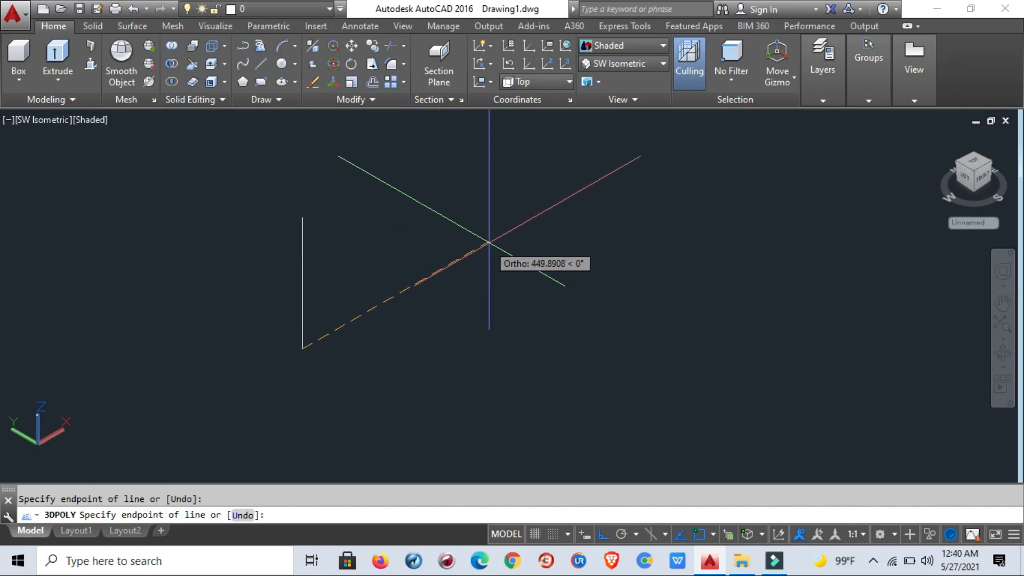
{"action": "middle_click_drag", "start_coordinate": [587, 233], "coordinate": [498, 274]}
{"action": "scroll", "coordinate": [501, 267], "scroll_direction": "down", "scroll_amount": 2}
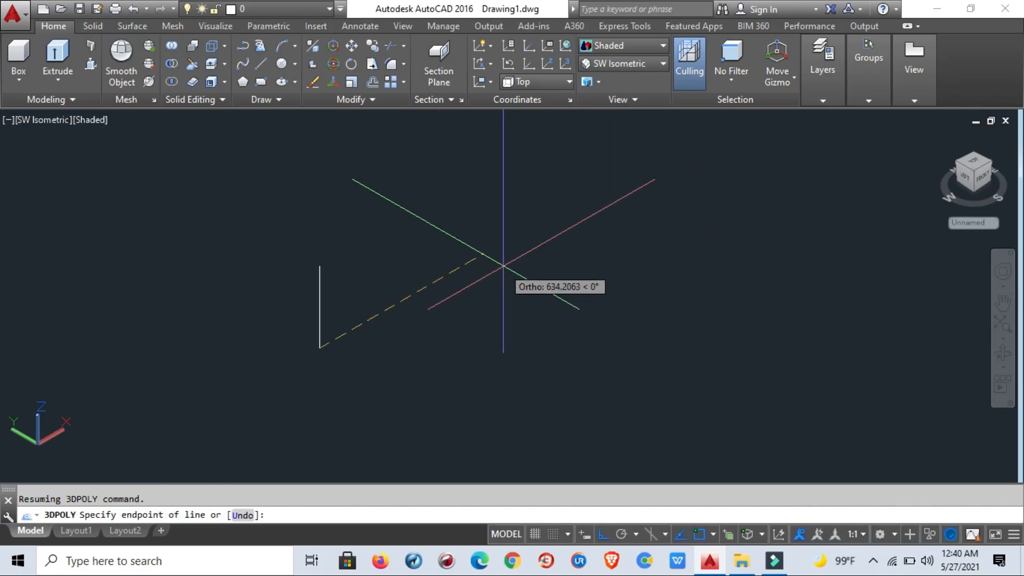
{"action": "left_click", "coordinate": [516, 244]}
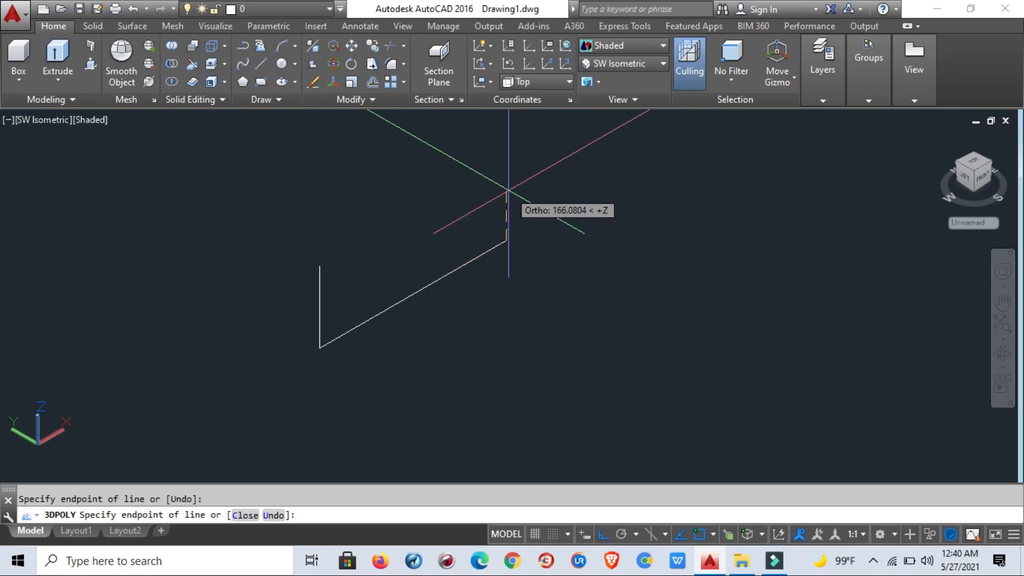
{"action": "left_click", "coordinate": [505, 190]}
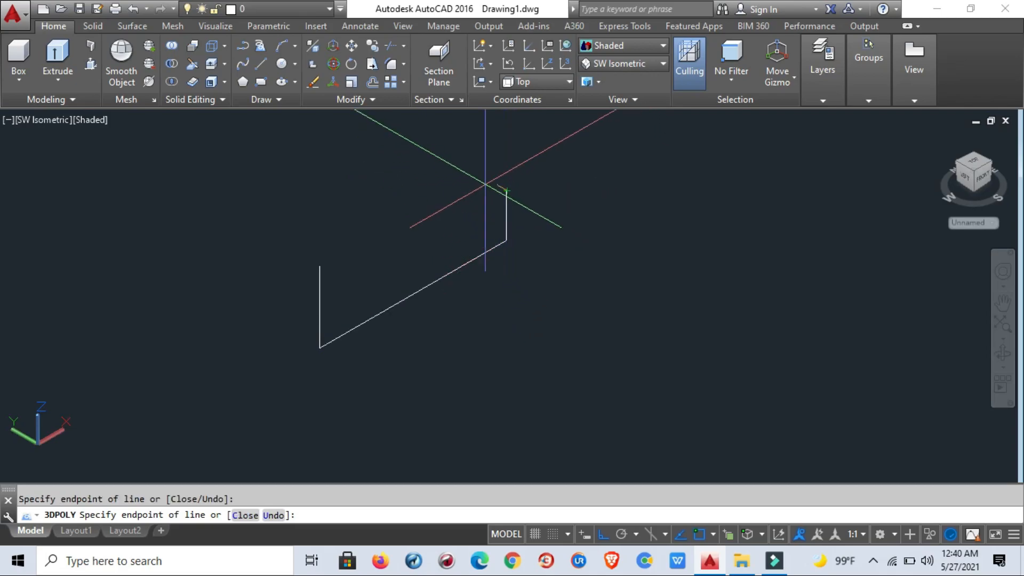
- Continue the 3D polyline along positive Y, down, along negative X, up, along positive Y, and finish with a long run along negative X
{"action": "left_click", "coordinate": [436, 150]}
{"action": "left_click", "coordinate": [437, 218]}
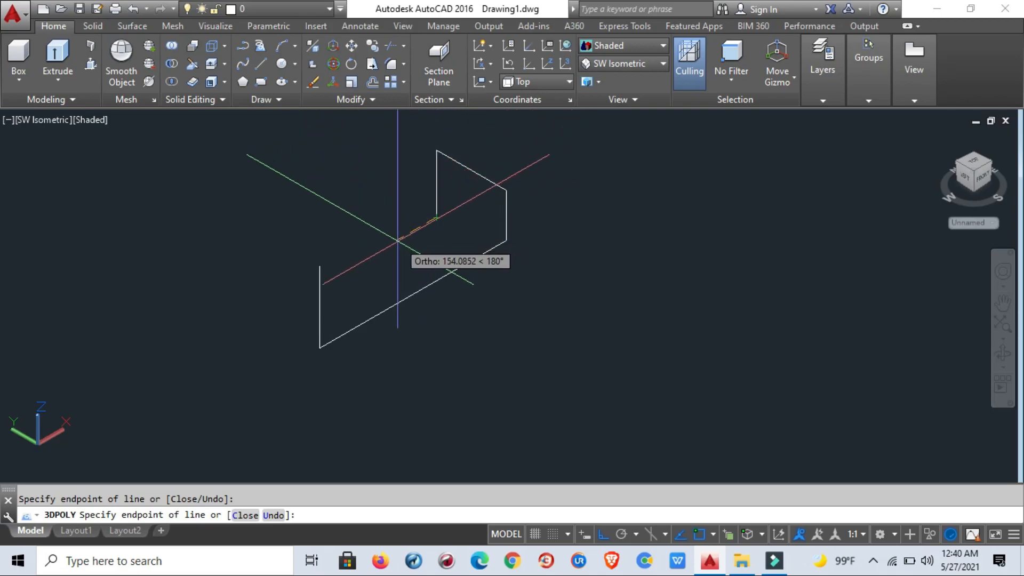
{"action": "left_click", "coordinate": [374, 251]}
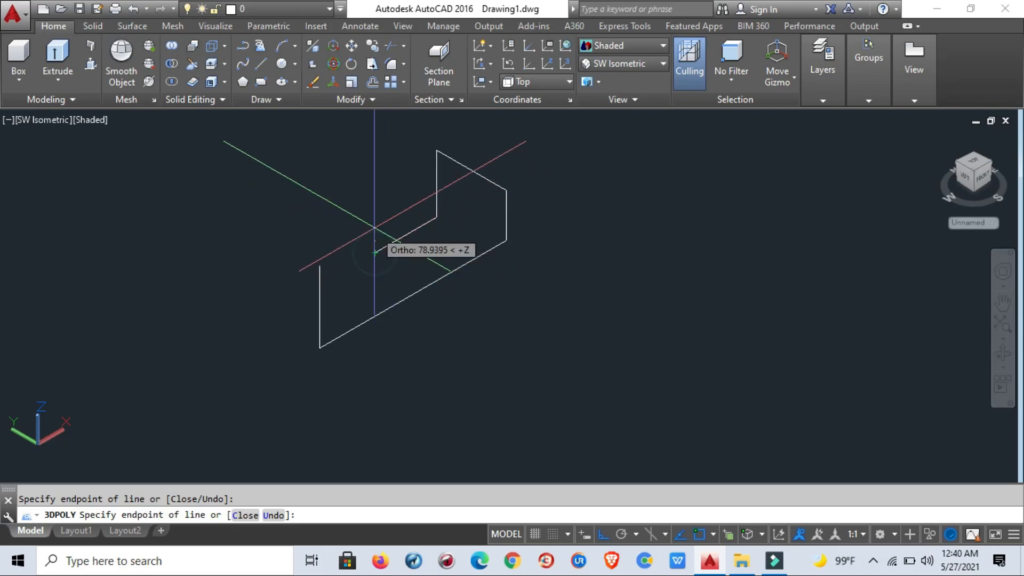
{"action": "left_click", "coordinate": [375, 186]}
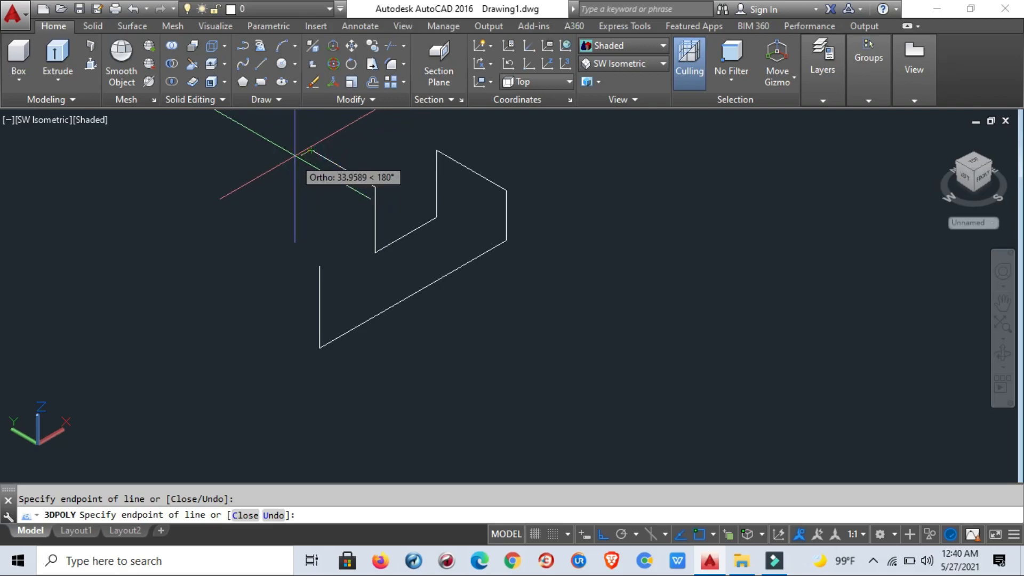
{"action": "left_click", "coordinate": [144, 240]}
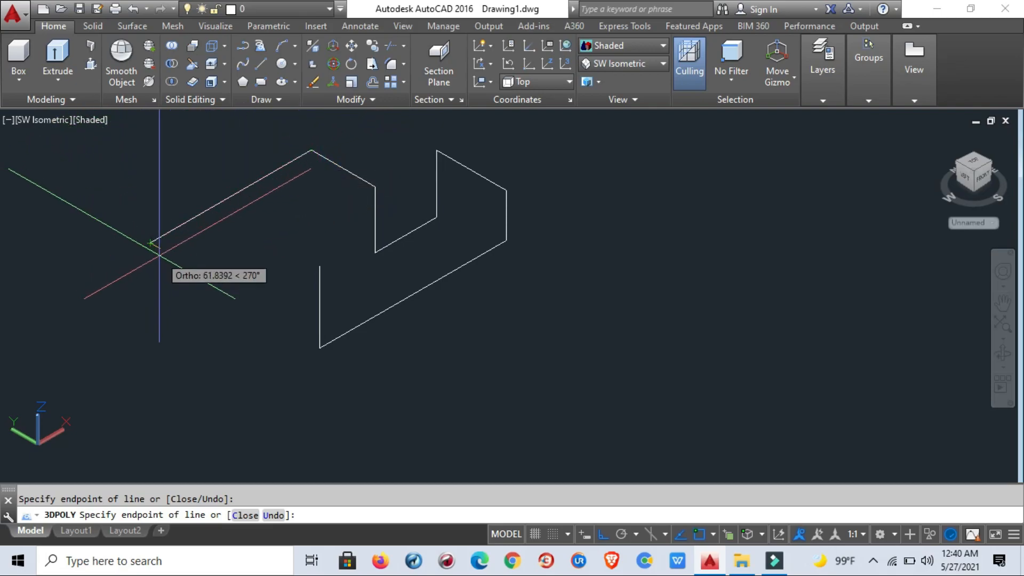
{"action": "key", "text": "Escape"}
- Draw a small circle just beside the free end of the polyline's long negative X run
{"action": "middle_click_drag", "start_coordinate": [174, 293], "coordinate": [248, 342]}
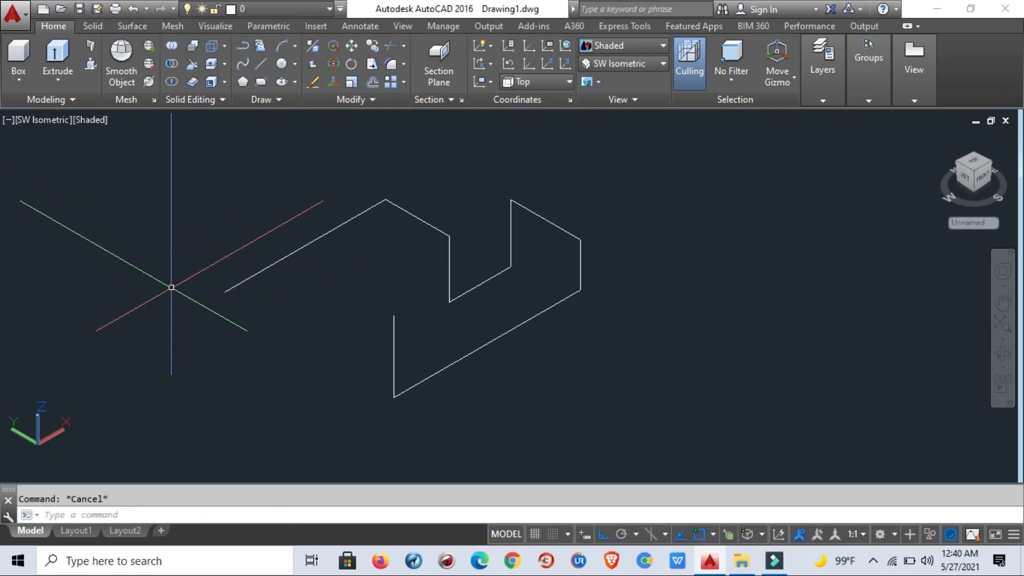
{"action": "type", "text": "c"}
{"action": "key", "text": "Return"}
{"action": "left_click", "coordinate": [218, 307]}
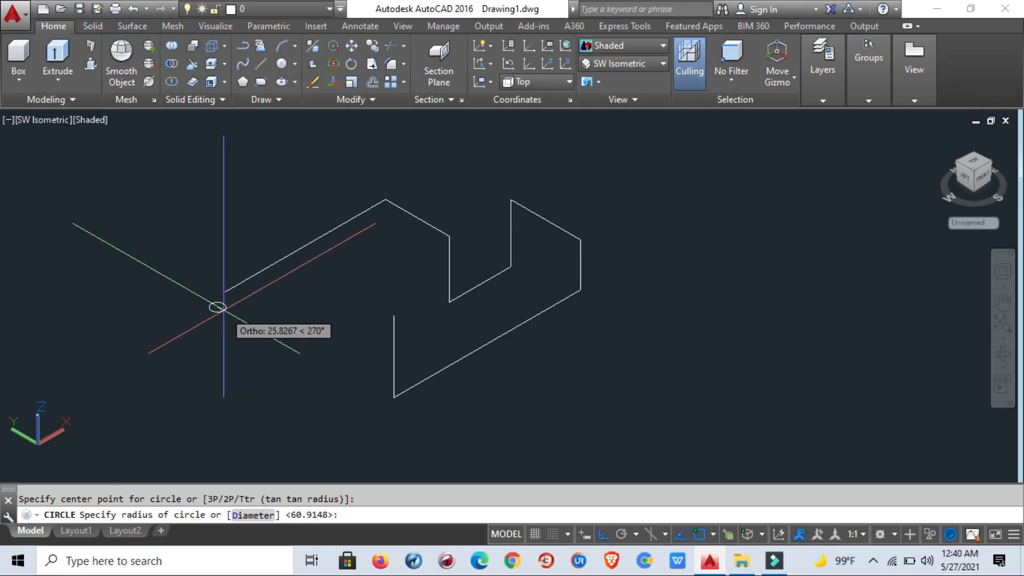
{"action": "left_click", "coordinate": [228, 315]}
{"action": "scroll", "coordinate": [229, 315], "scroll_direction": "up", "scroll_amount": 2}
{"action": "mouse_move", "coordinate": [228, 315]}
{"action": "middle_mouse_down"}
{"action": "mouse_move", "coordinate": [215, 315]}
{"action": "mouse_move", "coordinate": [239, 316]}
{"action": "middle_mouse_up"}
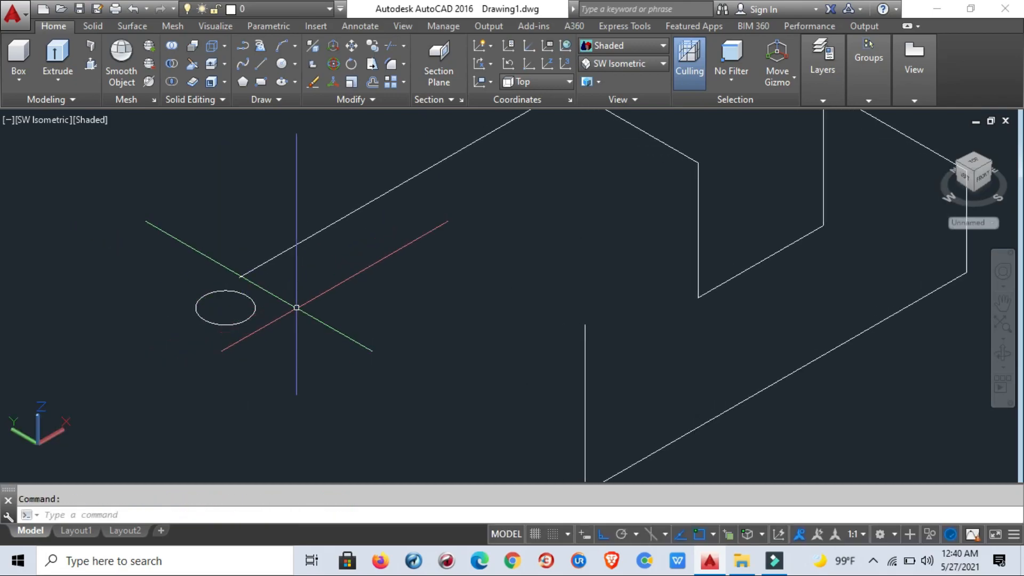
{"action": "scroll", "coordinate": [298, 297], "scroll_direction": "down", "scroll_amount": 1}
{"action": "scroll", "coordinate": [299, 298], "scroll_direction": "up", "scroll_amount": 1}
{"action": "middle_click_drag", "start_coordinate": [441, 281], "coordinate": [400, 309]}
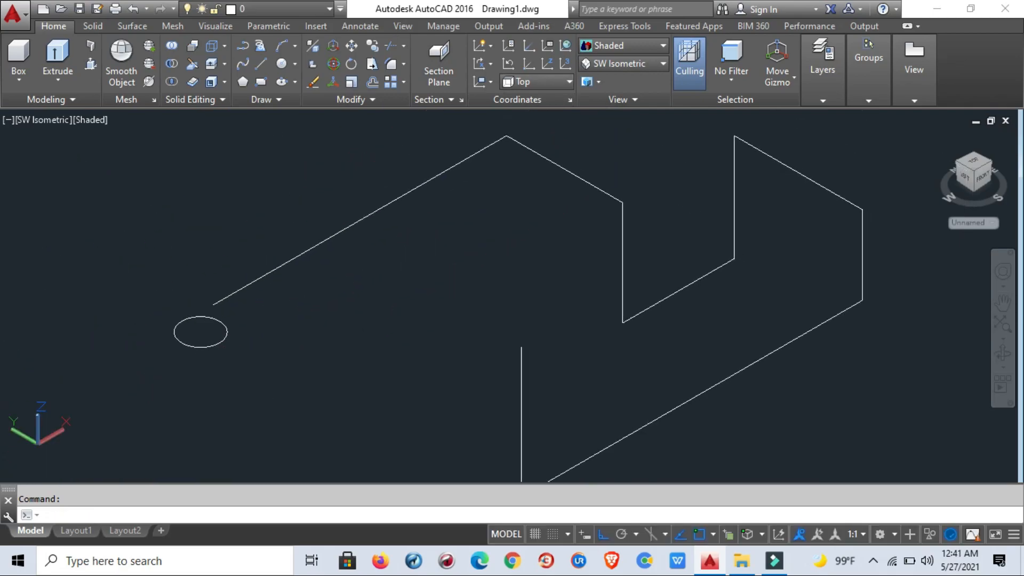
- Copy the polyline and the circle together along negative Y, placing the duplicate clear of the original
{"action": "scroll", "coordinate": [249, 374], "scroll_direction": "down", "scroll_amount": 2}
{"action": "middle_click_drag", "start_coordinate": [338, 403], "coordinate": [339, 381]}
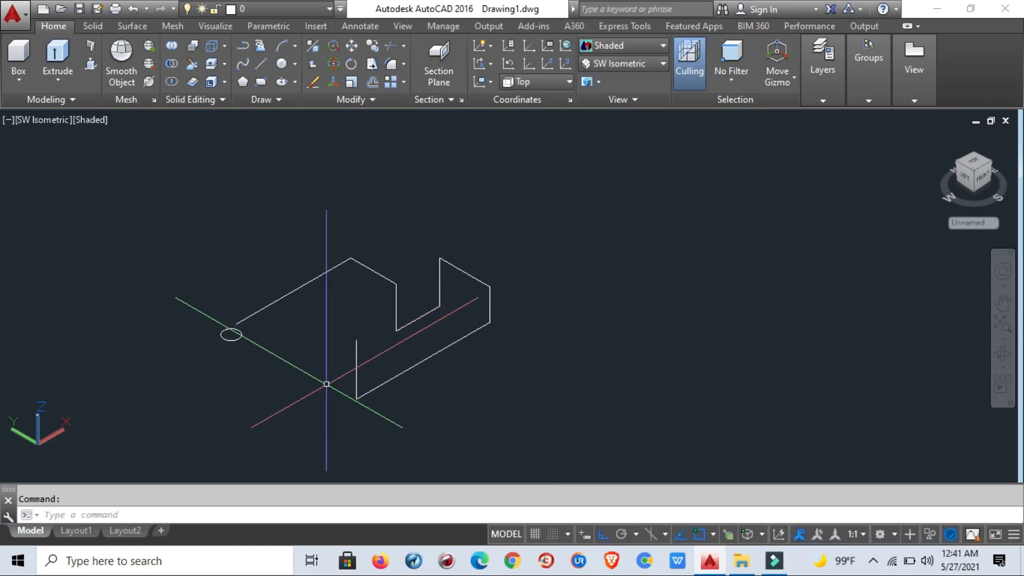
{"action": "type", "text": "co"}
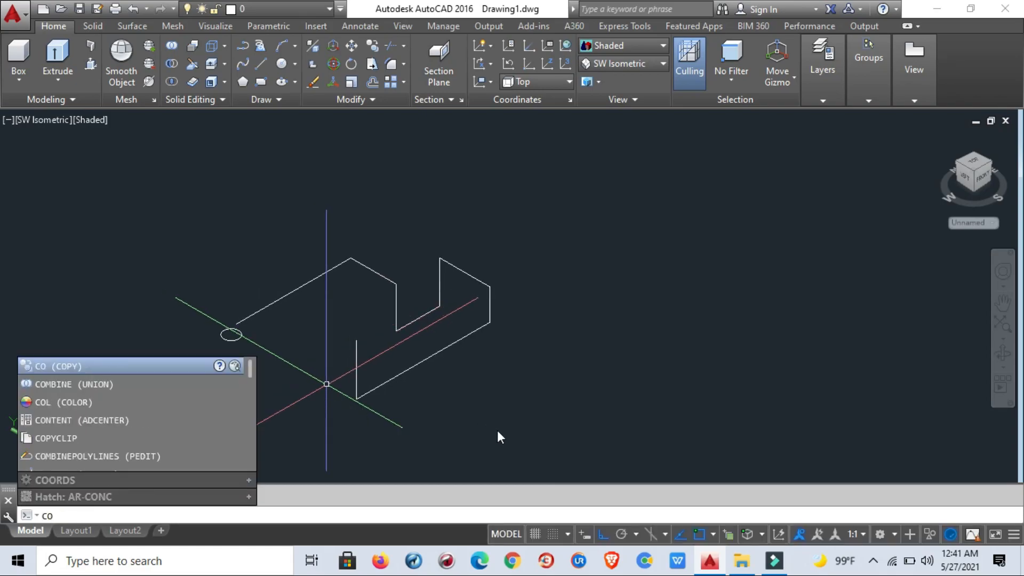
{"action": "key", "text": "Return"}
{"action": "left_click", "coordinate": [512, 425]}
{"action": "left_click", "coordinate": [176, 213]}
{"action": "key", "text": "Return"}
{"action": "left_click", "coordinate": [357, 342]}
{"action": "scroll", "coordinate": [657, 388], "scroll_direction": "down", "scroll_amount": 2}
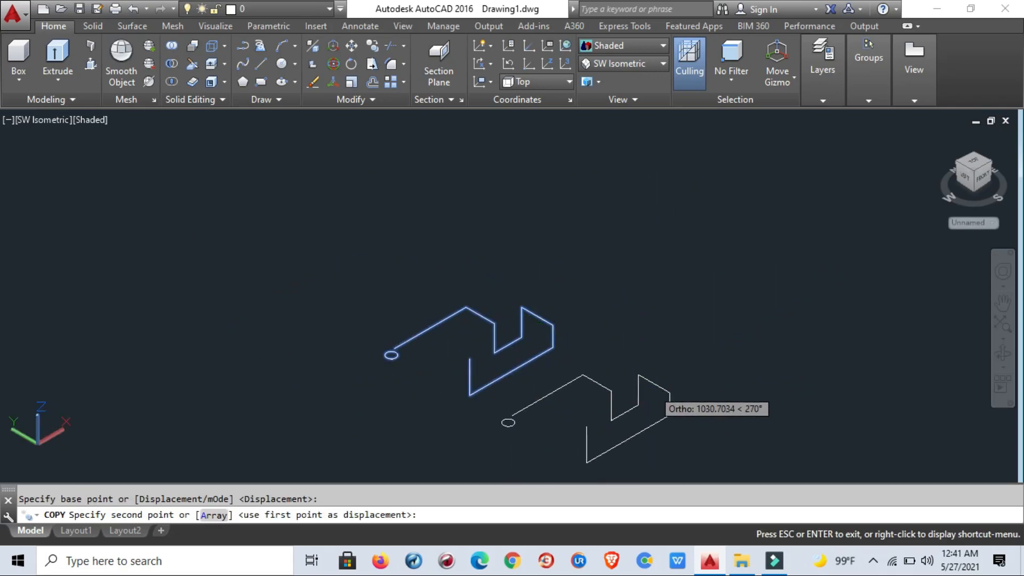
{"action": "middle_click_drag", "start_coordinate": [658, 388], "coordinate": [532, 294]}
{"action": "left_click", "coordinate": [528, 306]}
{"action": "key", "text": "Escape"}
{"action": "scroll", "coordinate": [261, 336], "scroll_direction": "up", "scroll_amount": 4}
{"action": "middle_click_drag", "start_coordinate": [242, 351], "coordinate": [248, 339]}
{"action": "scroll", "coordinate": [248, 304], "scroll_direction": "up", "scroll_amount": 4}
{"action": "scroll", "coordinate": [224, 305], "scroll_direction": "down", "scroll_amount": 3}
{"action": "scroll", "coordinate": [331, 428], "scroll_direction": "down", "scroll_amount": 2}
{"action": "middle_click_drag", "start_coordinate": [322, 382], "coordinate": [322, 335]}
- Sweep the original circle along the original 3D polyline to form a solid pipe
{"action": "scroll", "coordinate": [245, 278], "scroll_direction": "up", "scroll_amount": 2}
{"action": "middle_click_drag", "start_coordinate": [245, 278], "coordinate": [230, 322]}
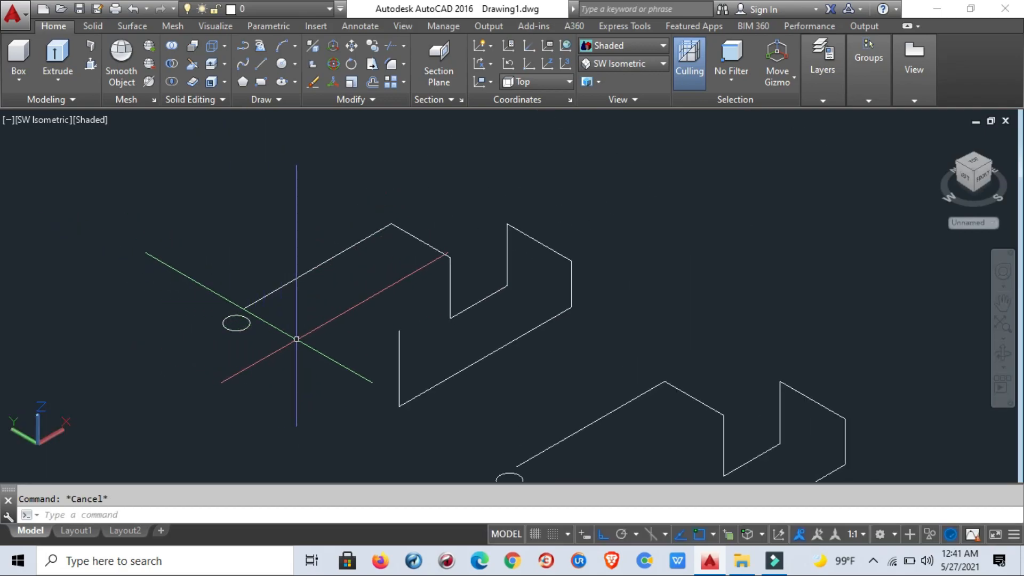
{"action": "type", "text": "e"}
{"action": "key", "text": "Return"}
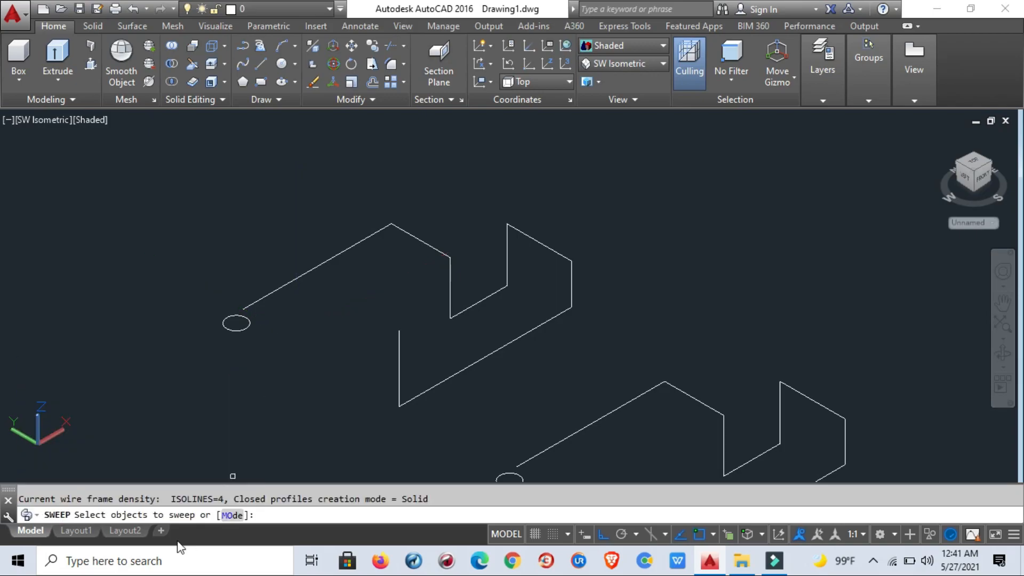
{"action": "left_click", "coordinate": [235, 330]}
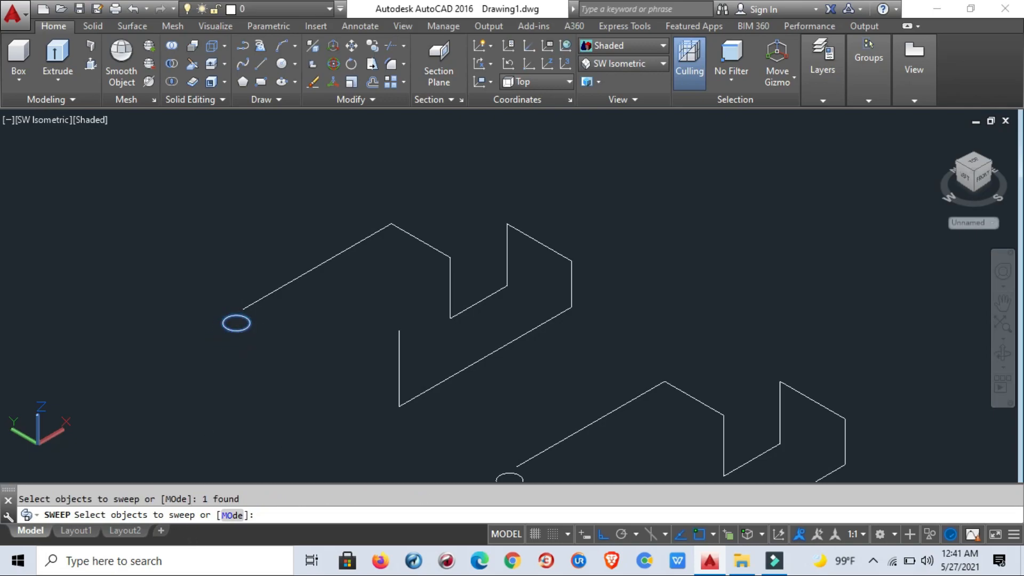
{"action": "key", "text": "Return"}
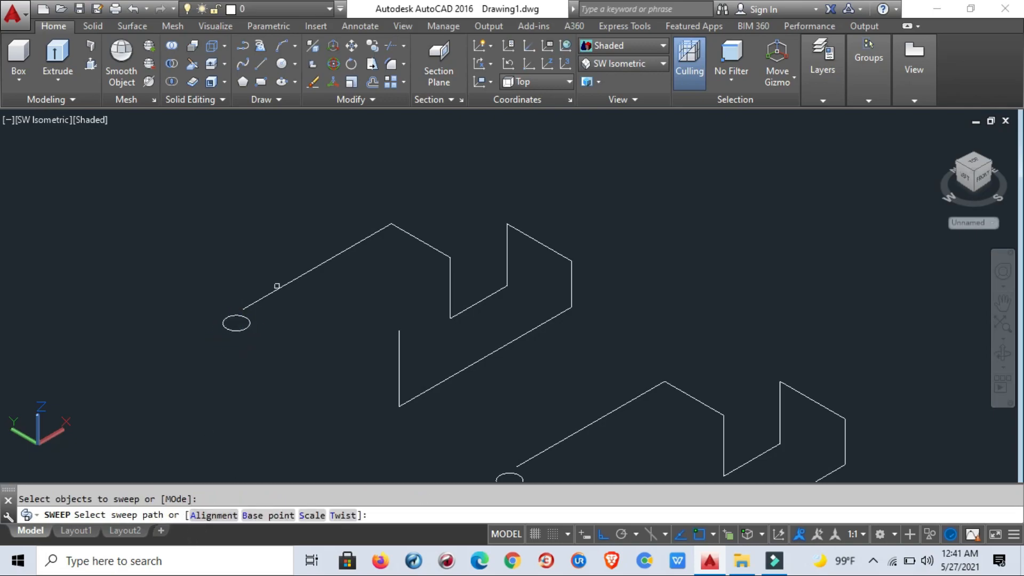
{"action": "left_click", "coordinate": [279, 290]}
- Erase the copied circle beside the end of the duplicate polyline
{"action": "scroll", "coordinate": [293, 292], "scroll_direction": "down", "scroll_amount": 2}
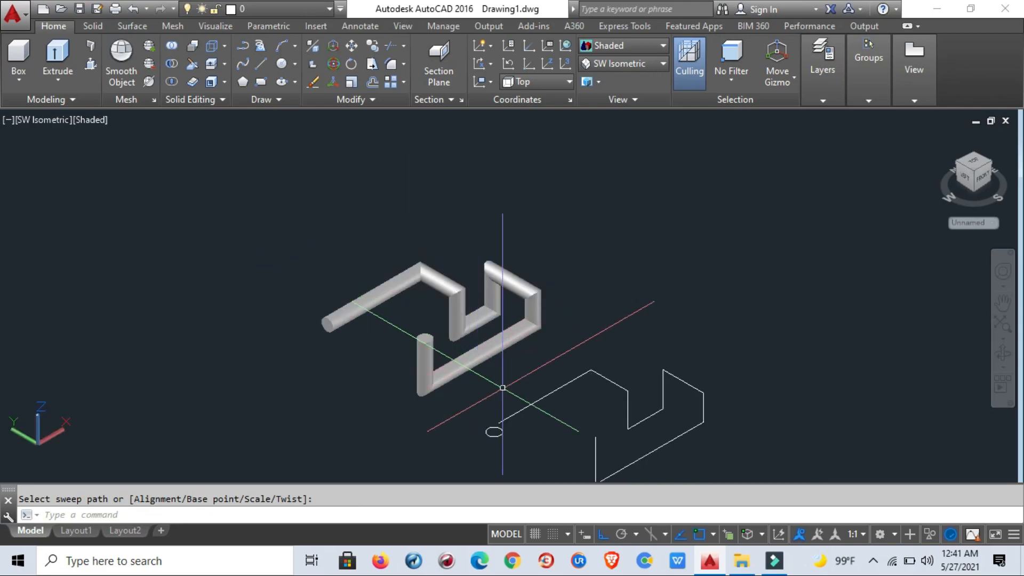
{"action": "scroll", "coordinate": [399, 314], "scroll_direction": "up", "scroll_amount": 2}
{"action": "scroll", "coordinate": [239, 318], "scroll_direction": "up", "scroll_amount": 1}
{"action": "middle_click_drag", "start_coordinate": [240, 319], "coordinate": [213, 271]}
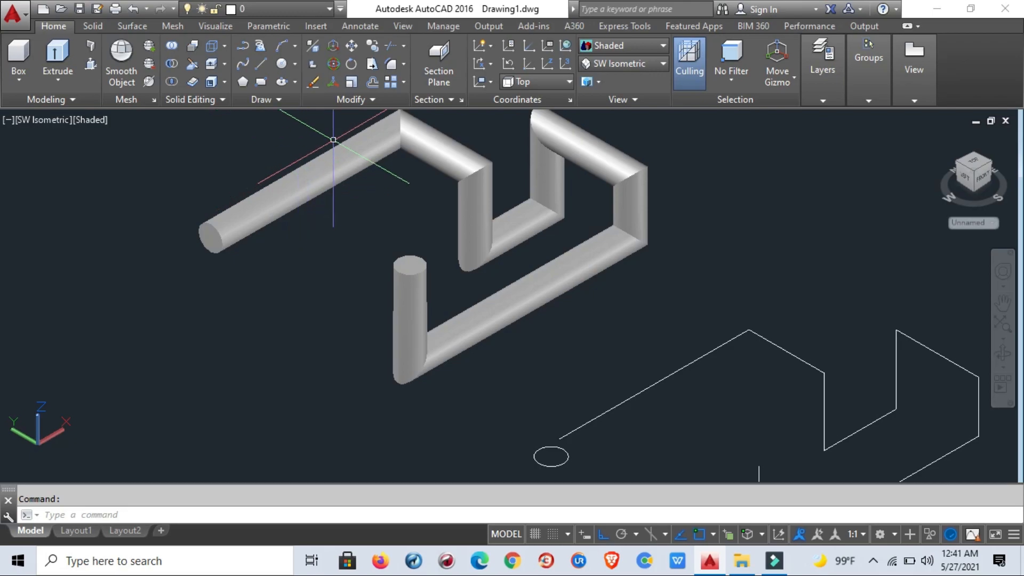
{"action": "scroll", "coordinate": [533, 227], "scroll_direction": "down", "scroll_amount": 1}
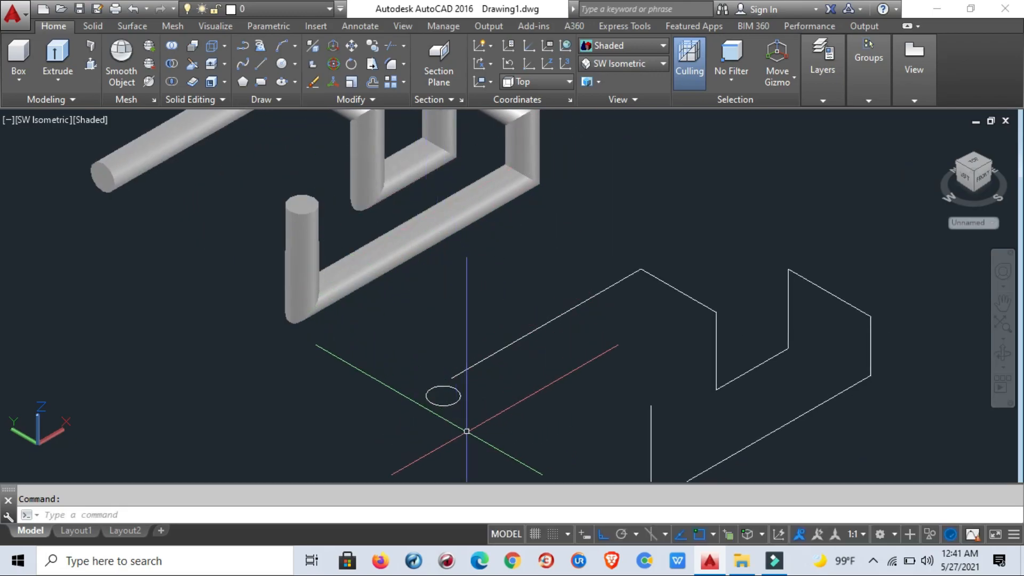
{"action": "scroll", "coordinate": [443, 373], "scroll_direction": "up", "scroll_amount": 4}
{"action": "left_click", "coordinate": [443, 377]}
{"action": "left_click", "coordinate": [416, 343]}
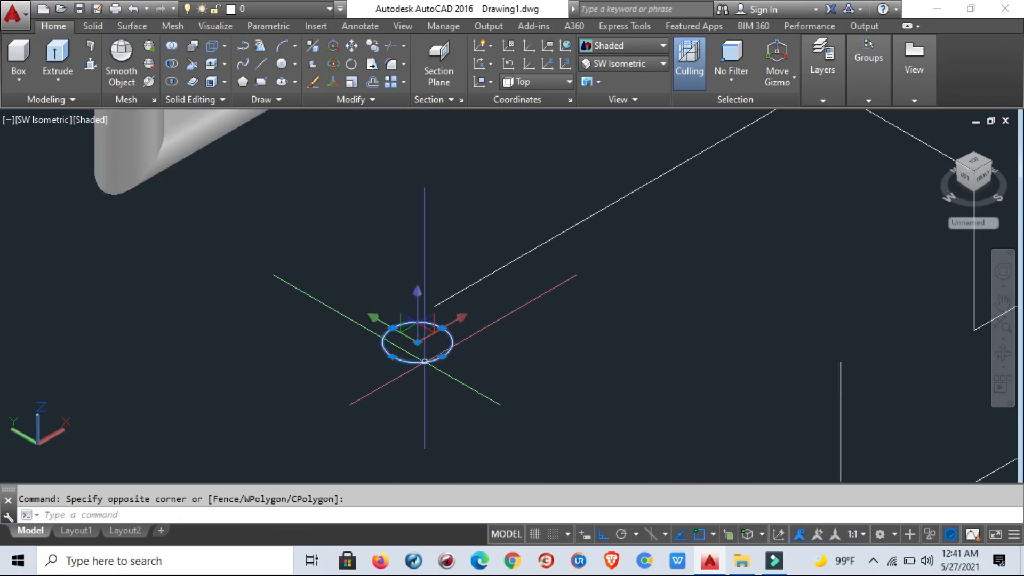
{"action": "type", "text": "e"}
{"action": "key", "text": "Return"}
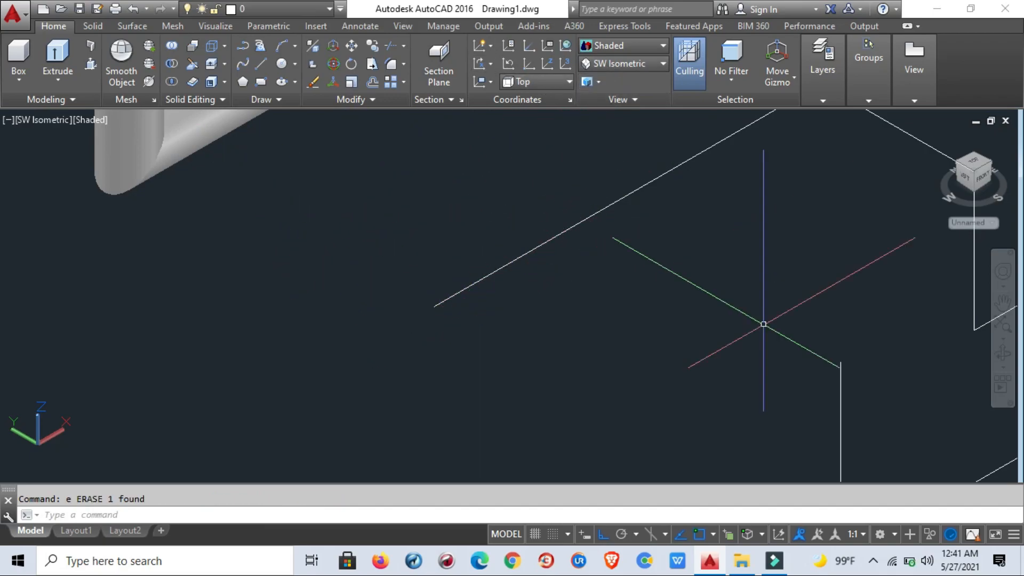
- Set the UCS orientation to Left for working on the duplicate polyline
{"action": "left_click", "coordinate": [516, 81]}
{"action": "left_click", "coordinate": [513, 158]}
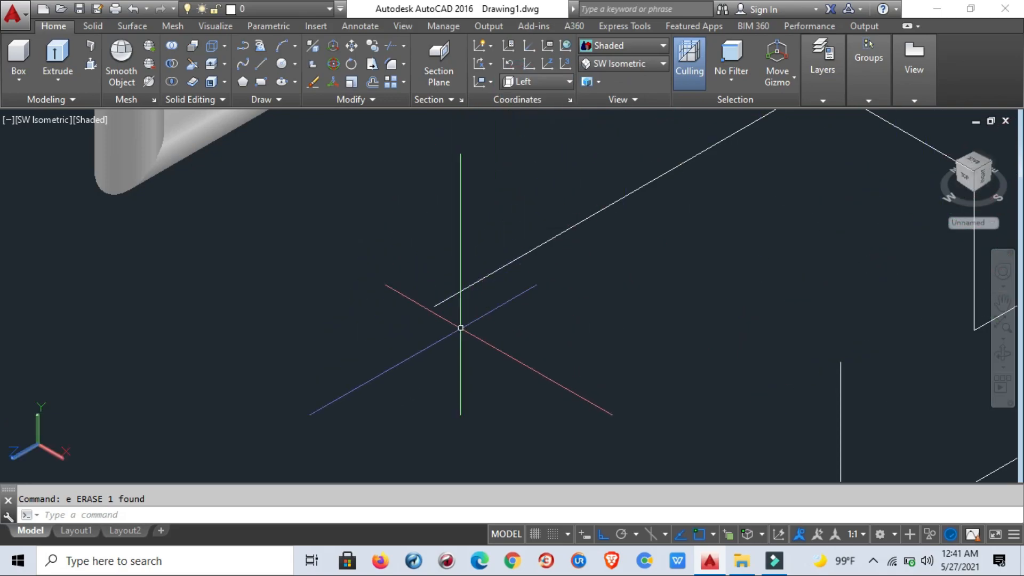
- Draw a circle of about 31.6 units radius just beside the open end of the duplicate 3D polyline
{"action": "type", "text": "c"}
{"action": "key", "text": "Return"}
{"action": "left_click", "coordinate": [409, 326]}
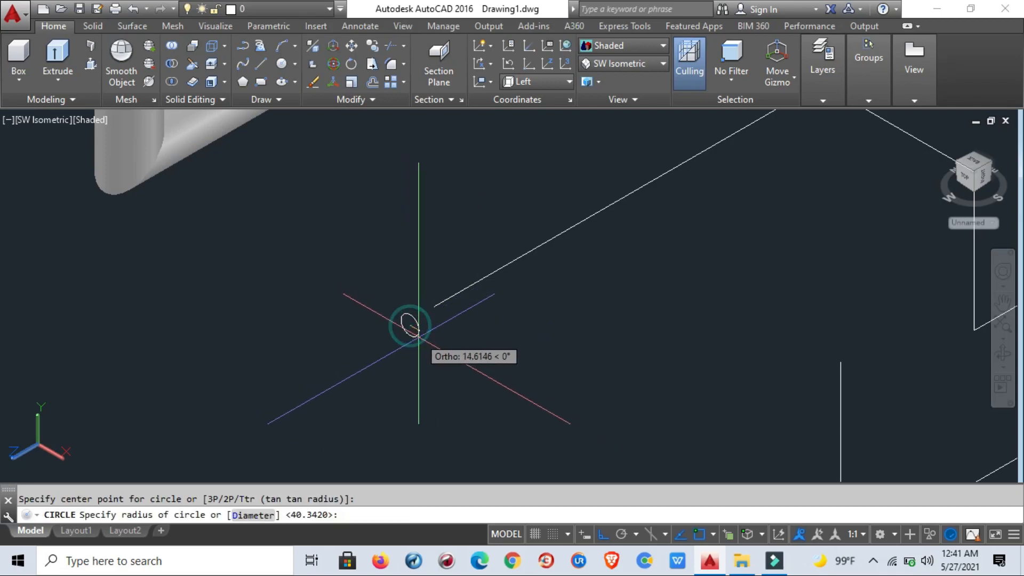
{"action": "left_click", "coordinate": [424, 356]}
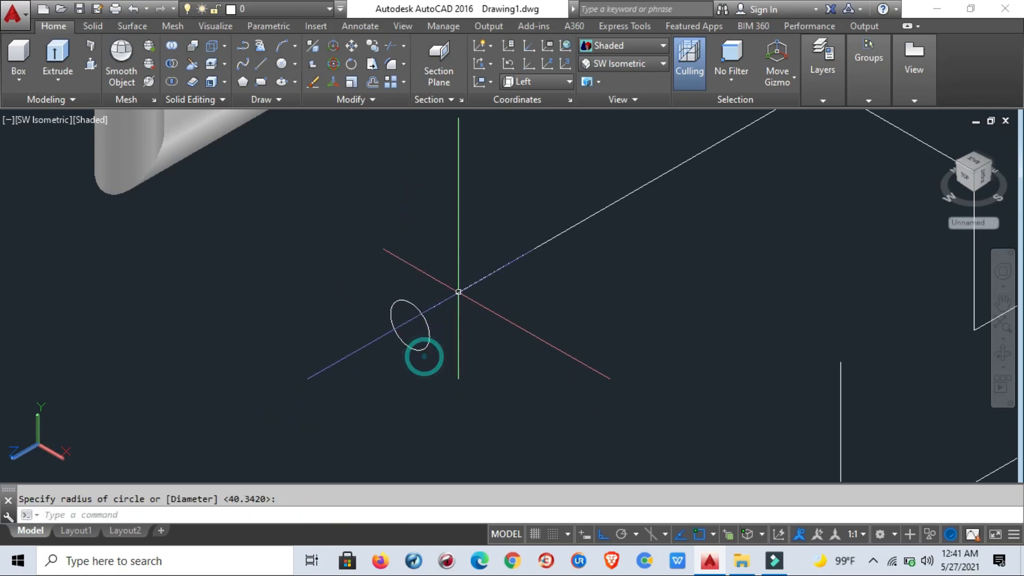
- Sweep the new circle along the duplicate 3D polyline to form a second solid pipe
{"action": "scroll", "coordinate": [464, 292], "scroll_direction": "down", "scroll_amount": 3}
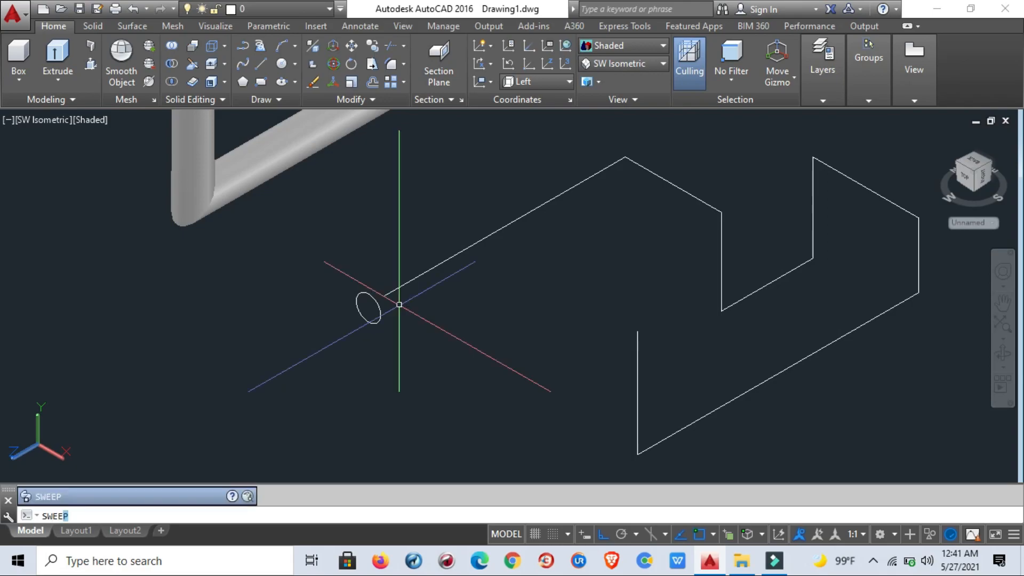
{"action": "key", "text": "Return"}
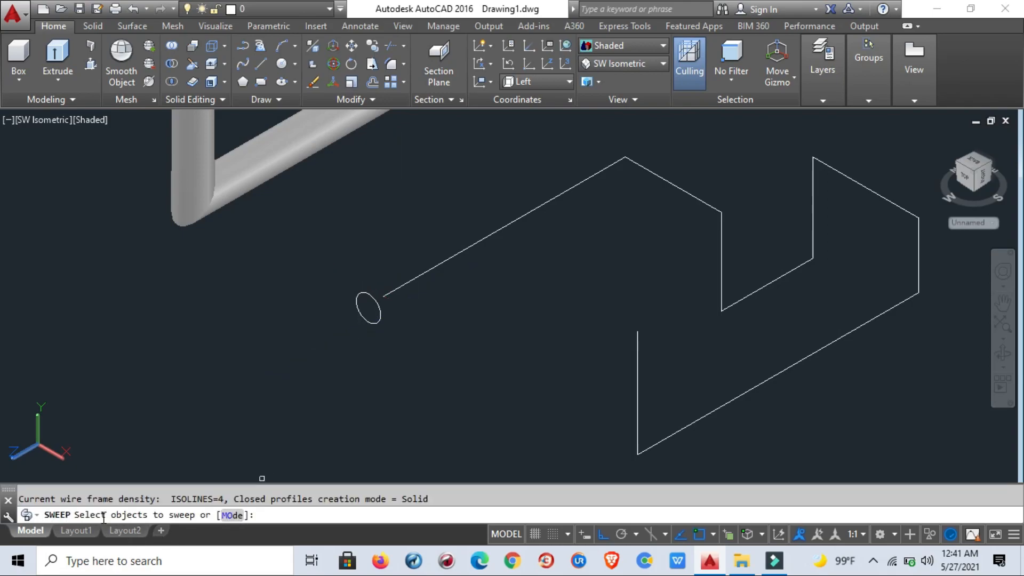
{"action": "left_click", "coordinate": [368, 324]}
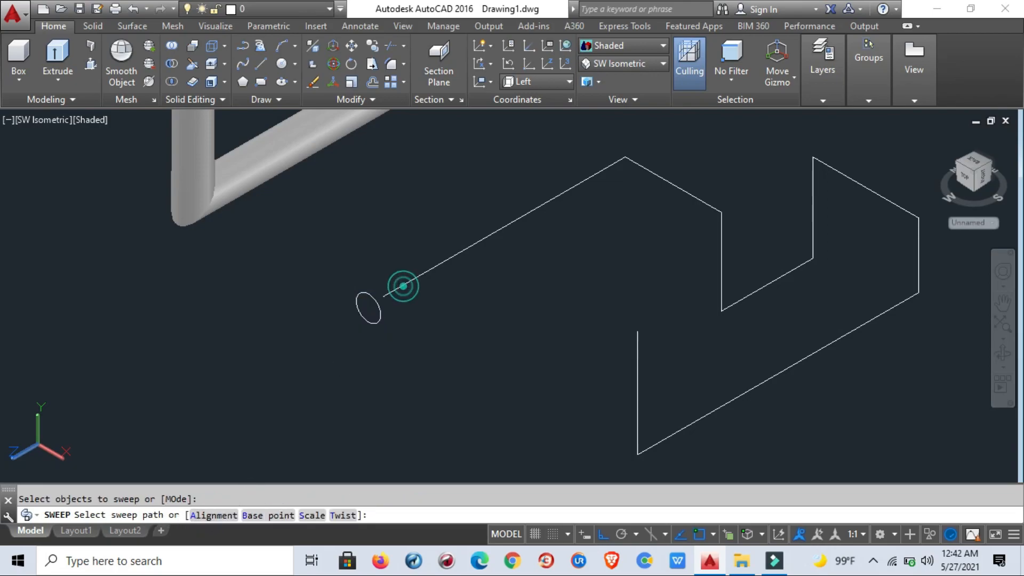
{"action": "left_click", "coordinate": [404, 287]}
{"action": "scroll", "coordinate": [457, 308], "scroll_direction": "down", "scroll_amount": 7}
{"action": "scroll", "coordinate": [375, 328], "scroll_direction": "up", "scroll_amount": 2}
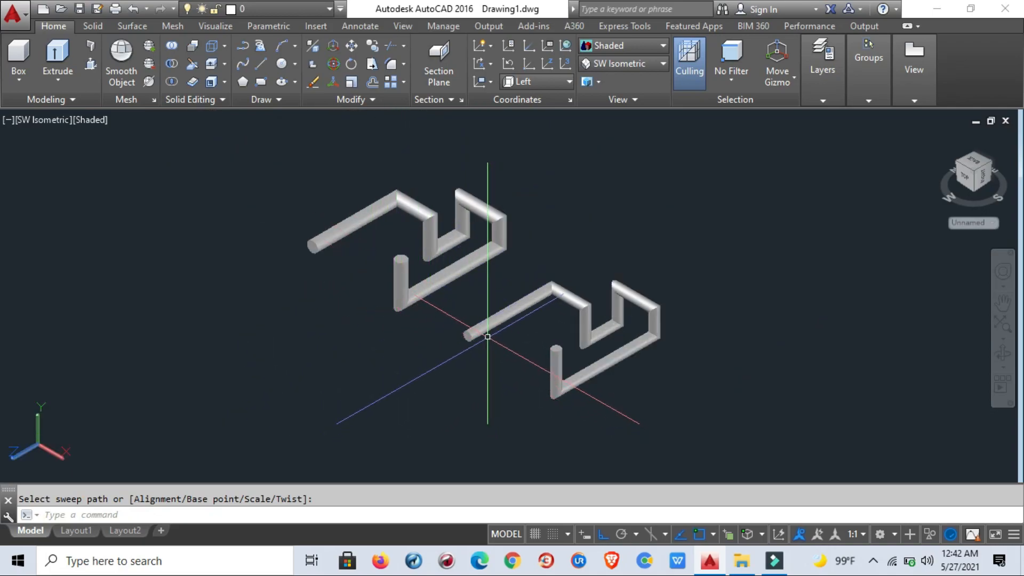
{"action": "scroll", "coordinate": [487, 336], "scroll_direction": "up", "scroll_amount": 2}
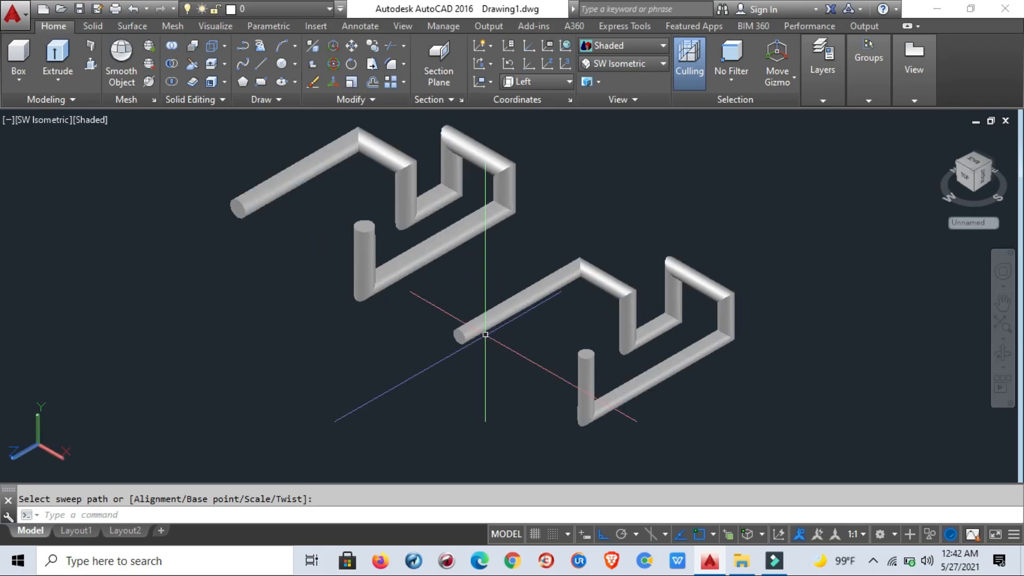
{"action": "middle_click_drag", "start_coordinate": [484, 334], "coordinate": [432, 325]}
{"action": "scroll", "coordinate": [431, 325], "scroll_direction": "down", "scroll_amount": 3}
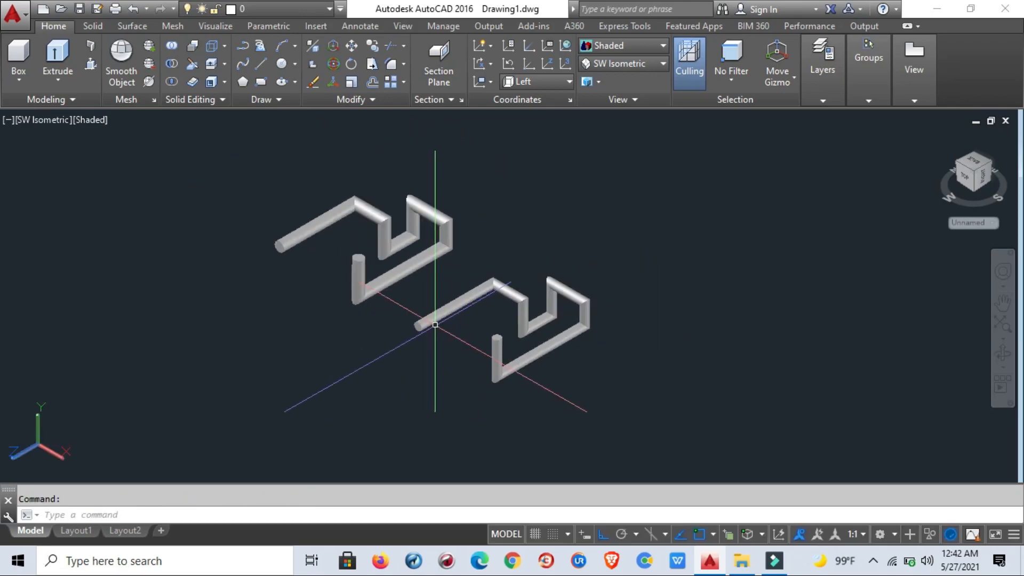
{"action": "scroll", "coordinate": [416, 271], "scroll_direction": "up", "scroll_amount": 2}
{"action": "middle_click_drag", "start_coordinate": [502, 340], "coordinate": [430, 347]}
{"action": "scroll", "coordinate": [458, 302], "scroll_direction": "down", "scroll_amount": 3}
{"action": "scroll", "coordinate": [430, 347], "scroll_direction": "up", "scroll_amount": 2}
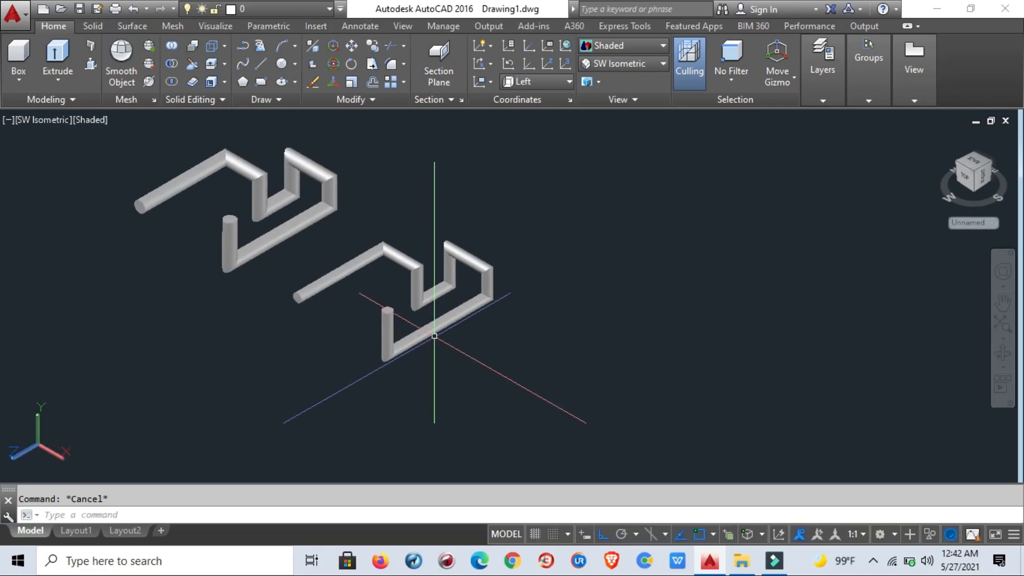
{"action": "key", "text": "Return"}
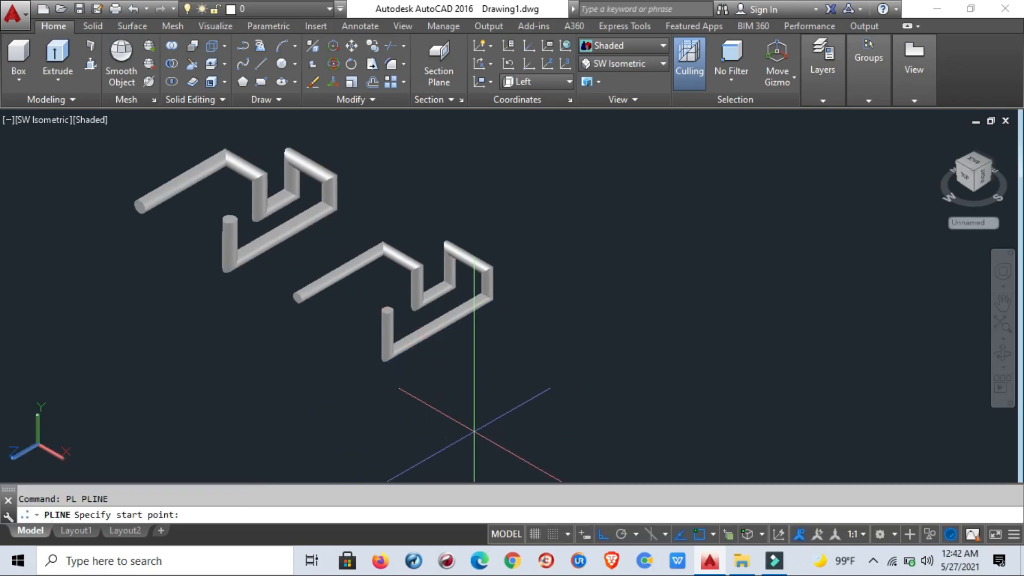
{"action": "key", "text": "Escape"}
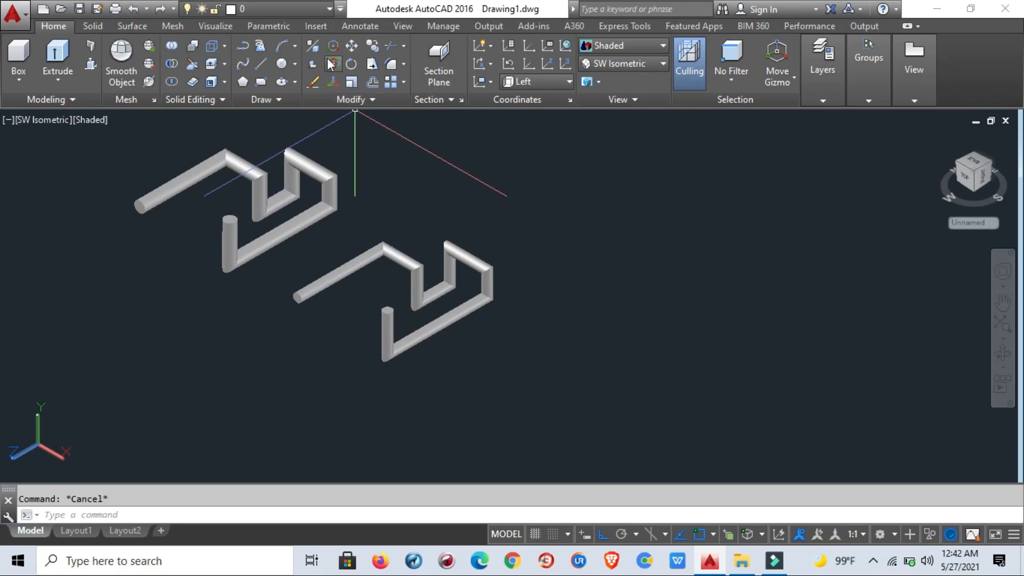
- Draw a five-segment 3D polyline beside the two pipes, running along negative Z, down, along negative Z, up, and along positive X
{"action": "left_click", "coordinate": [259, 46]}
{"action": "left_click", "coordinate": [543, 404]}
{"action": "left_click", "coordinate": [645, 347]}
{"action": "left_click", "coordinate": [655, 419]}
{"action": "left_click", "coordinate": [732, 364]}
{"action": "left_click", "coordinate": [720, 252]}
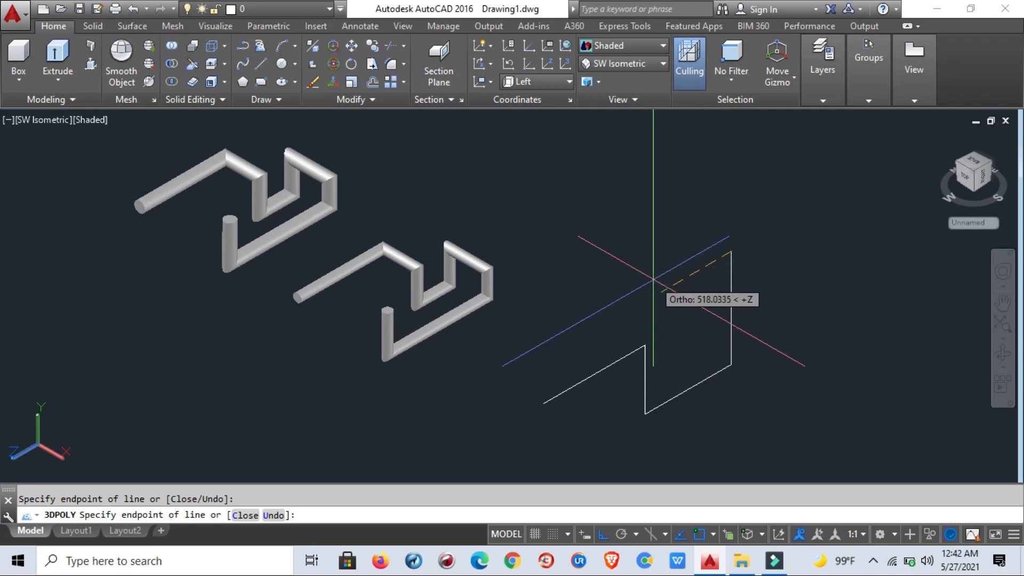
{"action": "middle_click_drag", "start_coordinate": [788, 390], "coordinate": [683, 371]}
{"action": "key", "text": "Escape"}
{"action": "key", "text": "Escape"}
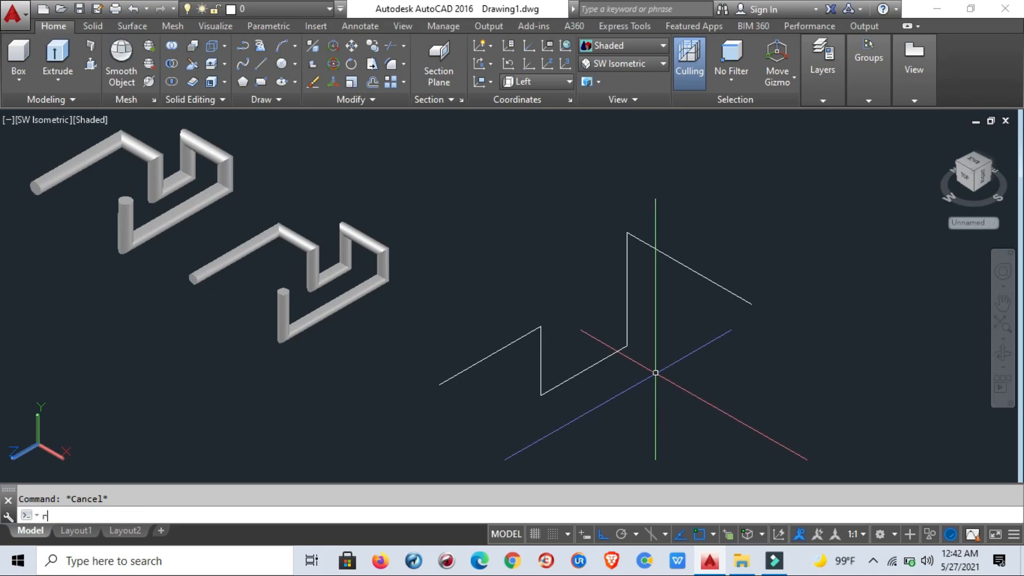
- Draw a small rectangle just below the starting end of the new 3D polyline
{"action": "key", "text": "Return"}
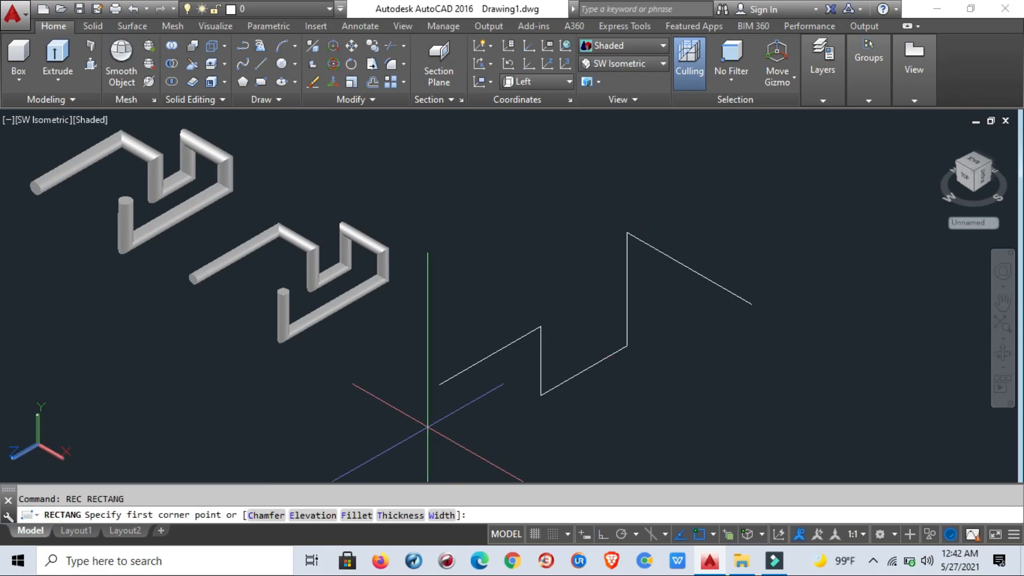
{"action": "scroll", "coordinate": [428, 401], "scroll_direction": "up", "scroll_amount": 2}
{"action": "left_click", "coordinate": [430, 394]}
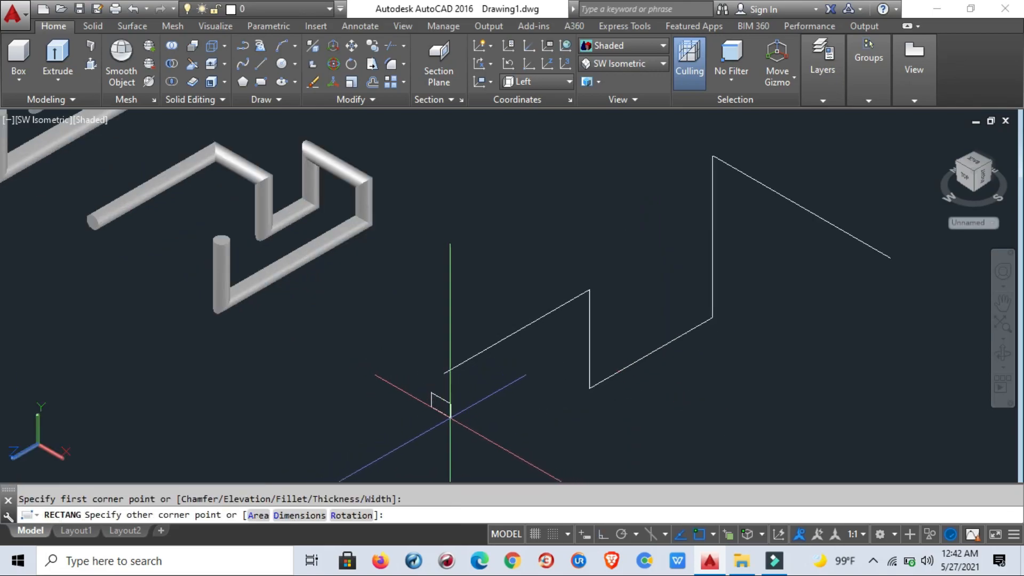
{"action": "left_click", "coordinate": [453, 424]}
{"action": "middle_click_drag", "start_coordinate": [502, 415], "coordinate": [498, 393]}
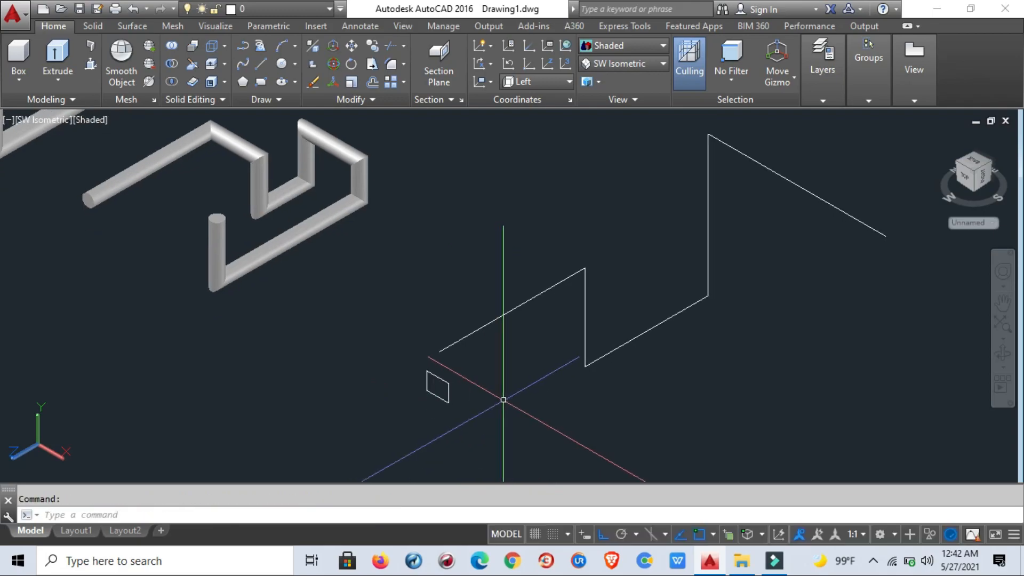
- Sweep the rectangle along the five-segment 3D polyline to form a solid bar with a rectangular section
{"action": "type", "text": "swee"}
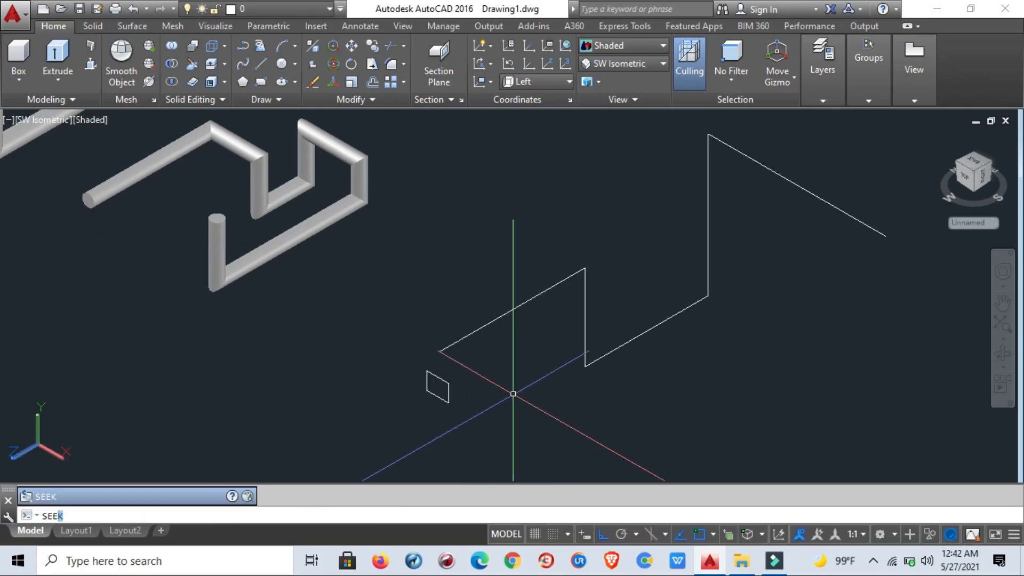
{"action": "type", "text": "p"}
{"action": "key", "text": "Return"}
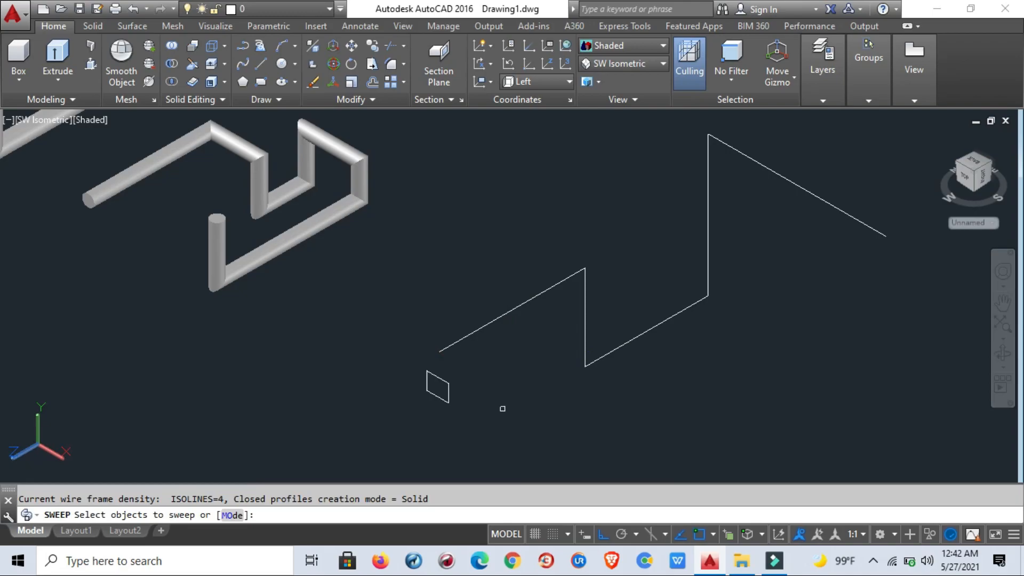
{"action": "left_click", "coordinate": [450, 397]}
{"action": "key", "text": "Return"}
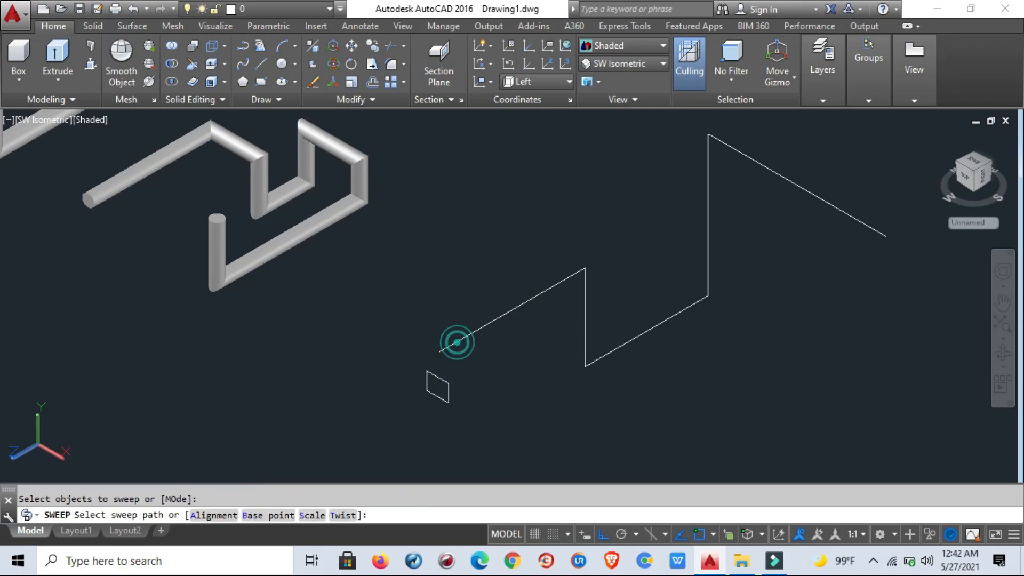
{"action": "left_click", "coordinate": [457, 342]}
{"action": "scroll", "coordinate": [492, 379], "scroll_direction": "down", "scroll_amount": 2}
{"action": "scroll", "coordinate": [509, 381], "scroll_direction": "up", "scroll_amount": 2}
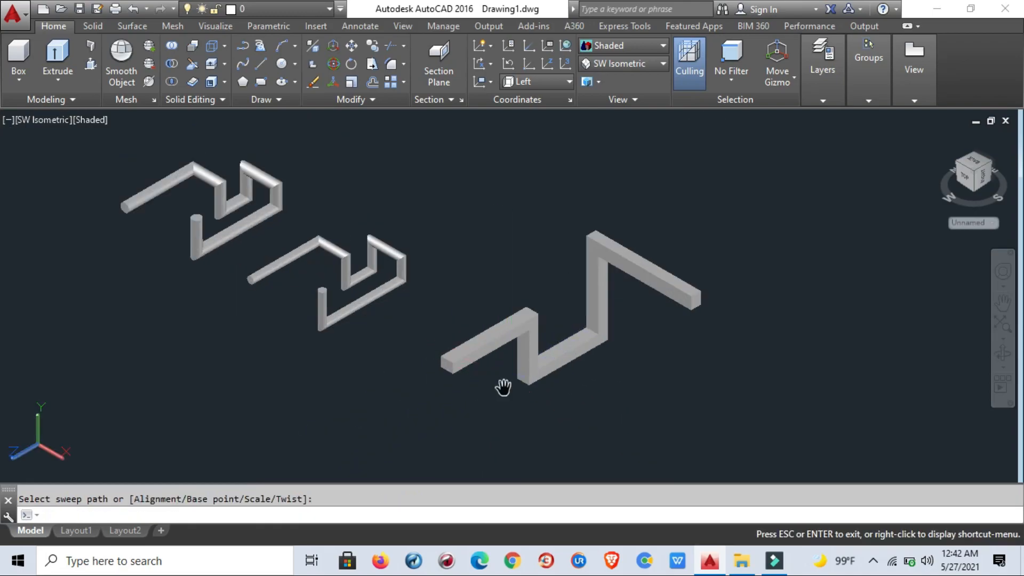
{"action": "middle_click_drag", "start_coordinate": [510, 380], "coordinate": [461, 373]}
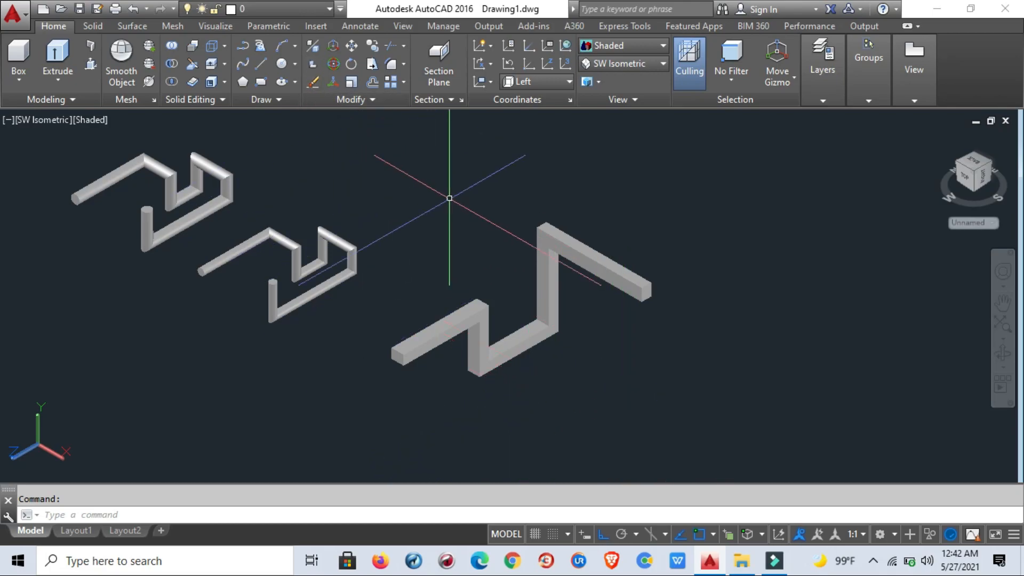
- Draw another five-segment 3D polyline beside the rectangular bar, running along negative Z, up, along negative Z, down, and along negative Z
{"action": "left_click", "coordinate": [261, 50]}
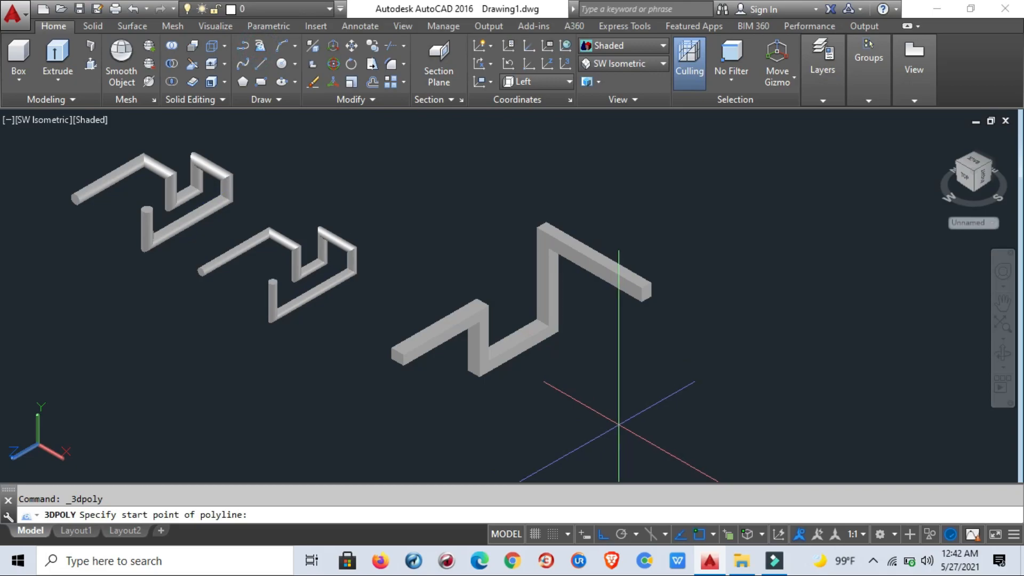
{"action": "middle_click_drag", "start_coordinate": [618, 426], "coordinate": [544, 389]}
{"action": "left_click", "coordinate": [584, 410]}
{"action": "left_click", "coordinate": [656, 373]}
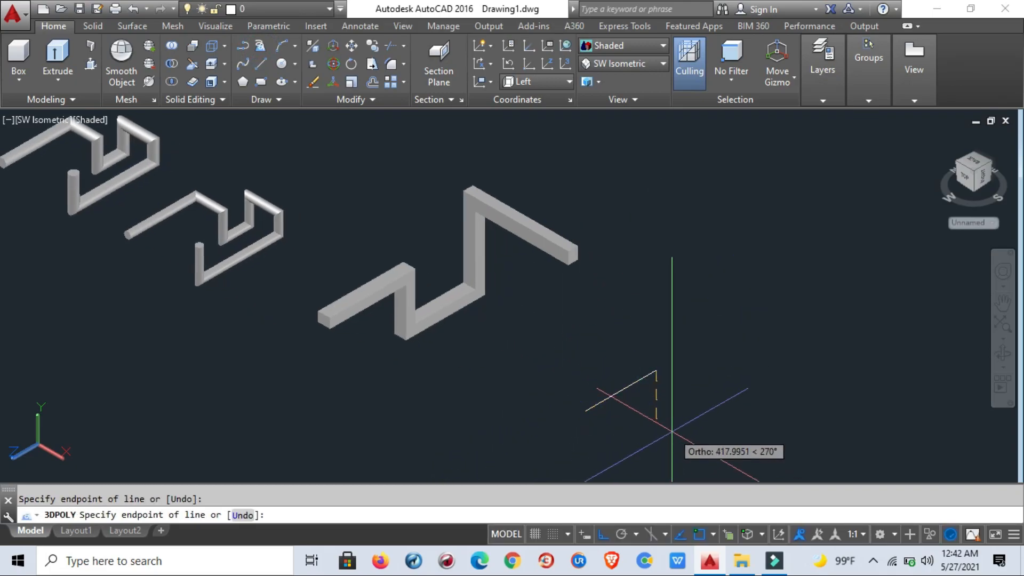
{"action": "left_click", "coordinate": [658, 289]}
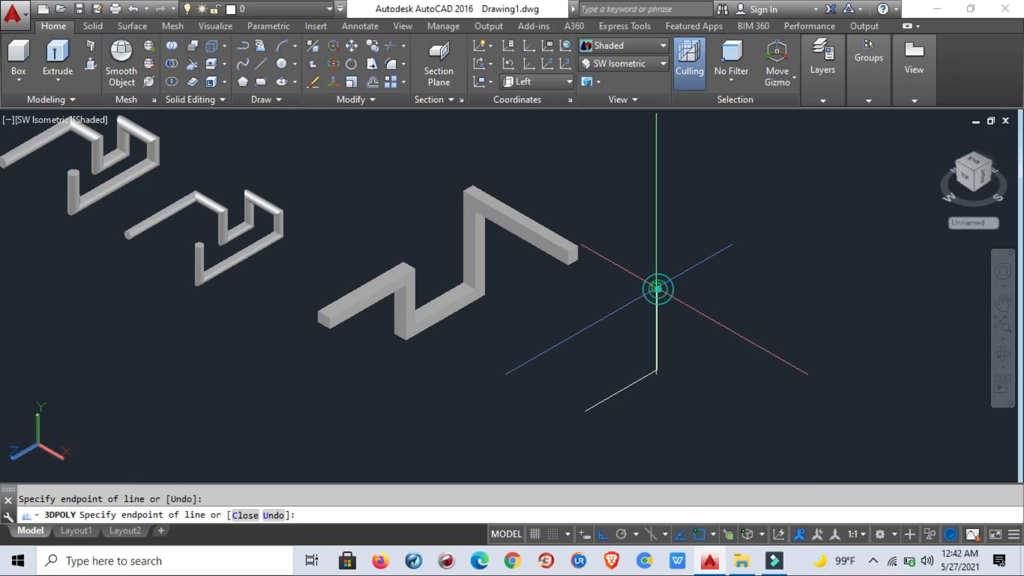
{"action": "left_click", "coordinate": [758, 292]}
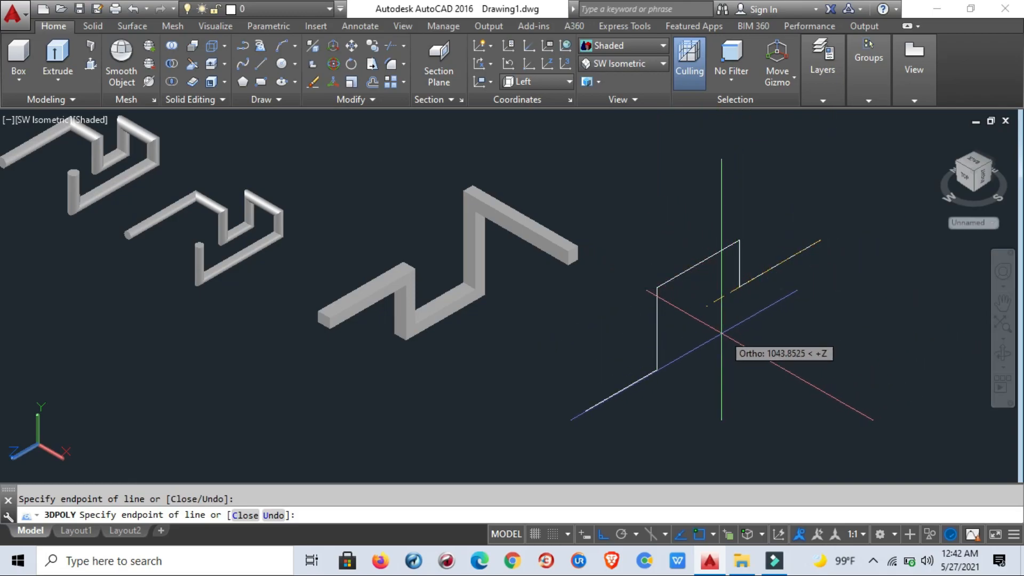
{"action": "middle_click_drag", "start_coordinate": [608, 411], "coordinate": [610, 378]}
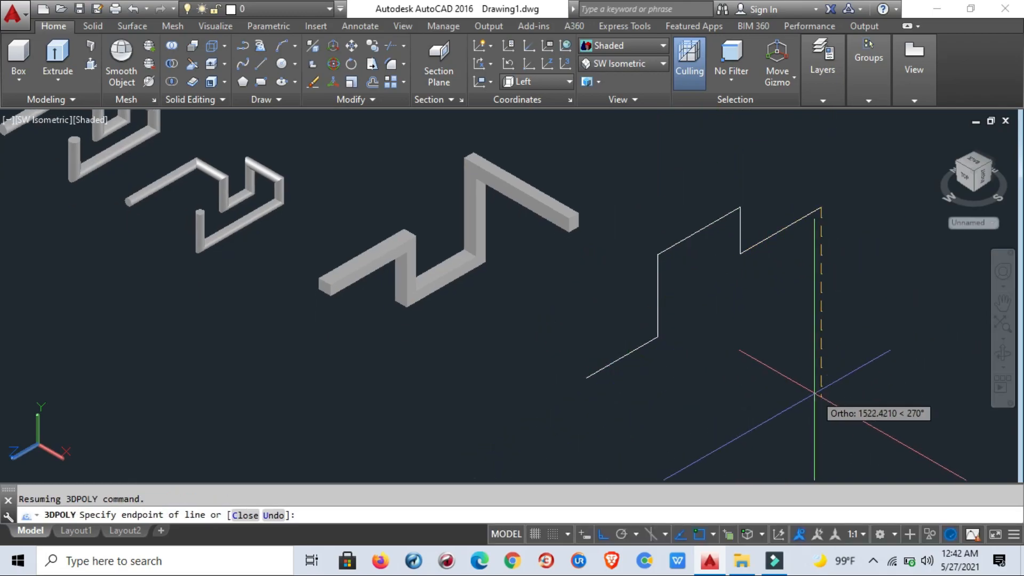
{"action": "key", "text": "Escape"}
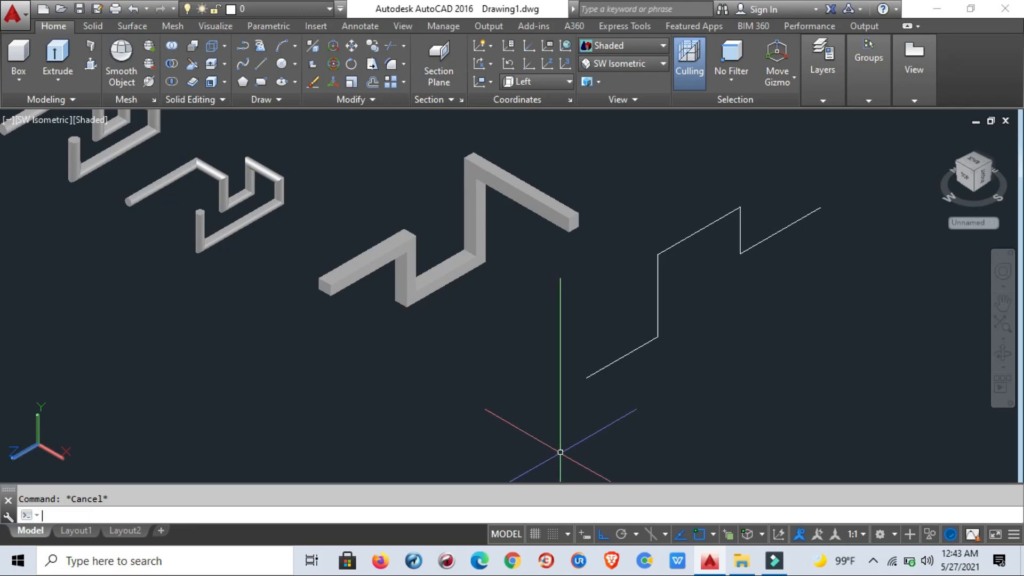
- Draw a small circle just below the starting end of the latest 3D polyline
{"action": "type", "text": "c"}
{"action": "key", "text": "Return"}
{"action": "scroll", "coordinate": [565, 407], "scroll_direction": "up", "scroll_amount": 2}
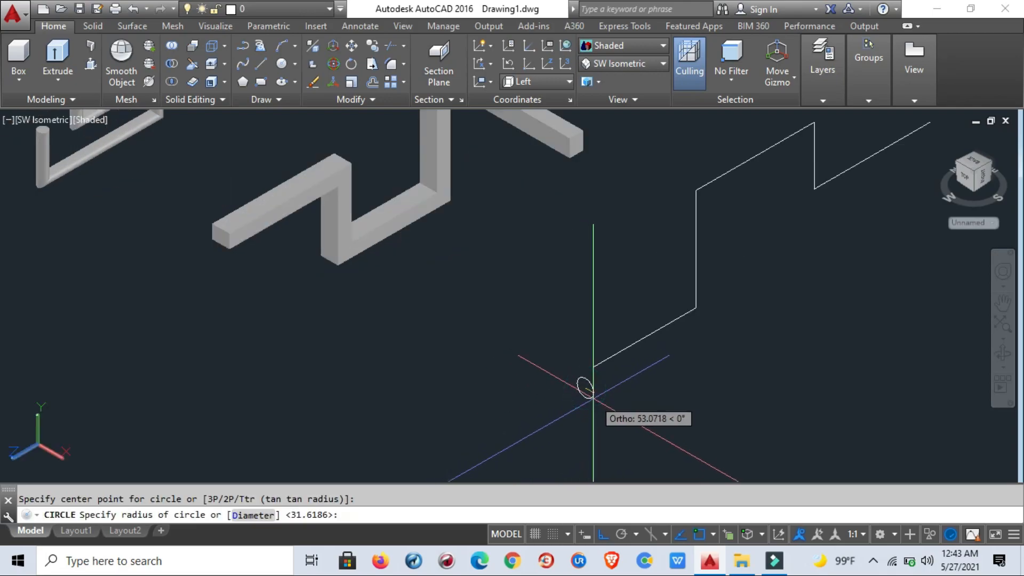
{"action": "left_click", "coordinate": [592, 392]}
{"action": "middle_click_drag", "start_coordinate": [656, 405], "coordinate": [560, 427]}
{"action": "type", "text": "sweep"}
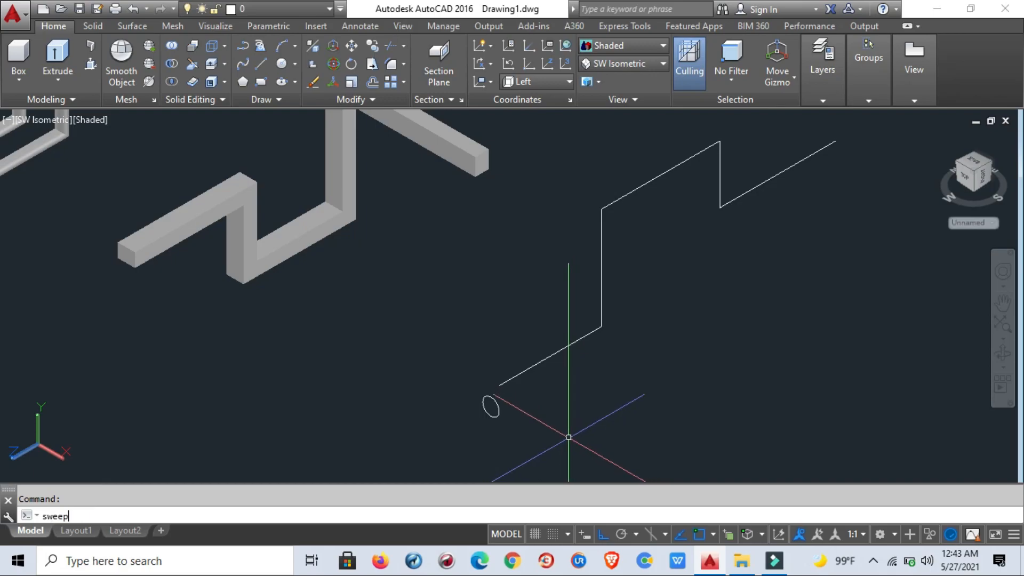
{"action": "key", "text": "Return"}
{"action": "left_click", "coordinate": [558, 352]}
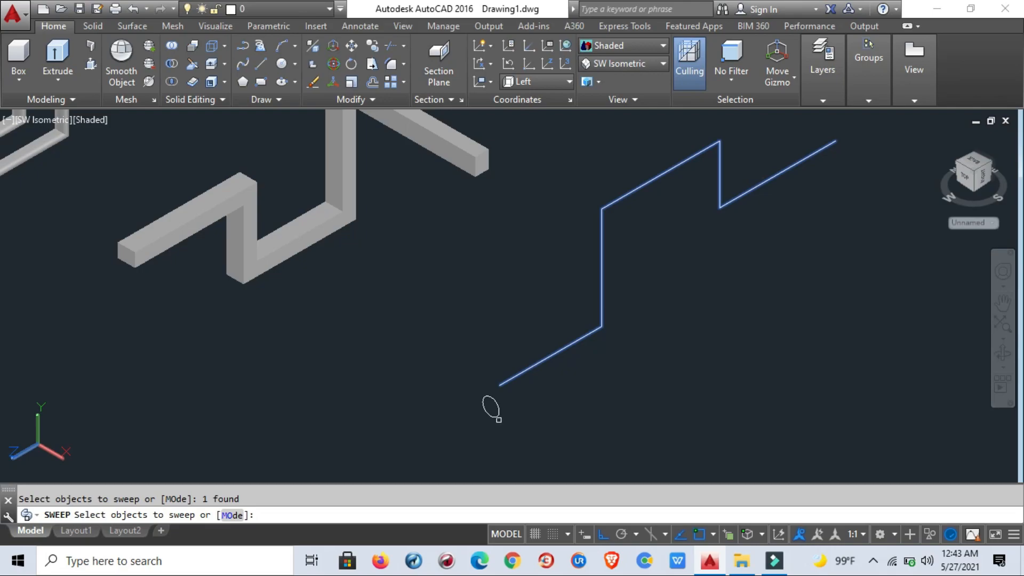
{"action": "key", "text": "Escape"}
- Sweep the small circle along the latest 3D polyline to form a solid round pipe
{"action": "key", "text": "Return"}
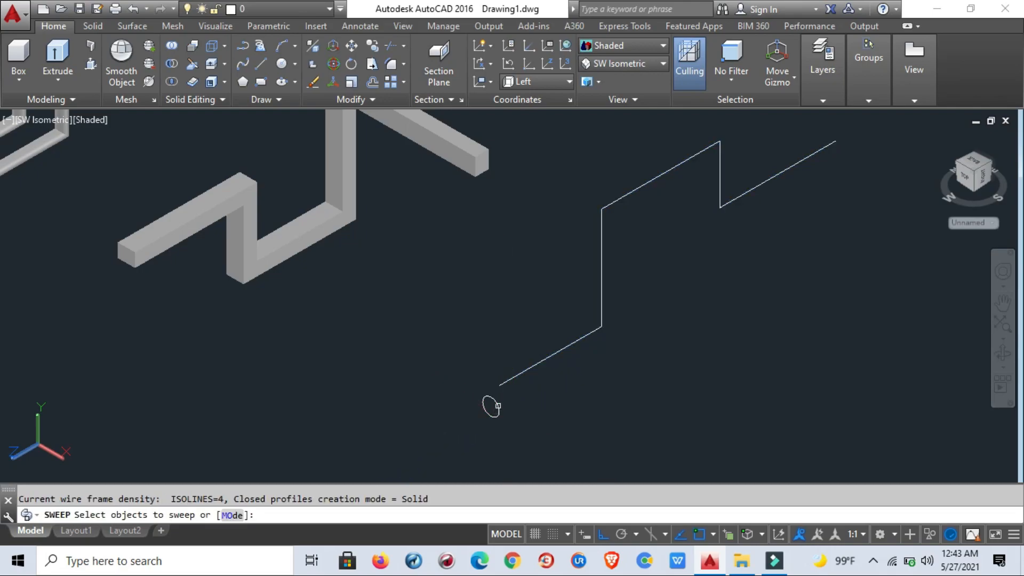
{"action": "left_click", "coordinate": [491, 407]}
{"action": "key", "text": "Return"}
{"action": "left_click", "coordinate": [509, 379]}
{"action": "scroll", "coordinate": [527, 375], "scroll_direction": "down", "scroll_amount": 2}
{"action": "scroll", "coordinate": [535, 371], "scroll_direction": "down", "scroll_amount": 3}
{"action": "middle_click_drag", "start_coordinate": [603, 359], "coordinate": [636, 364]}
{"action": "scroll", "coordinate": [520, 331], "scroll_direction": "up", "scroll_amount": 2}
{"action": "middle_click_drag", "start_coordinate": [515, 329], "coordinate": [525, 336]}
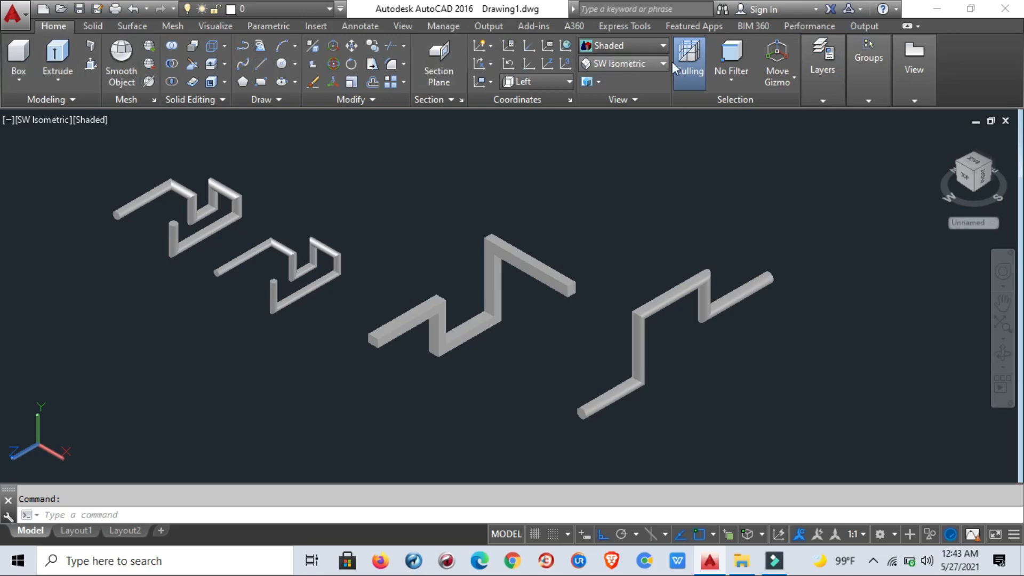
{"action": "middle_click_drag", "start_coordinate": [608, 309], "coordinate": [578, 350]}
{"action": "scroll", "coordinate": [658, 374], "scroll_direction": "up", "scroll_amount": 2}
{"action": "middle_click_drag", "start_coordinate": [658, 373], "coordinate": [715, 383]}
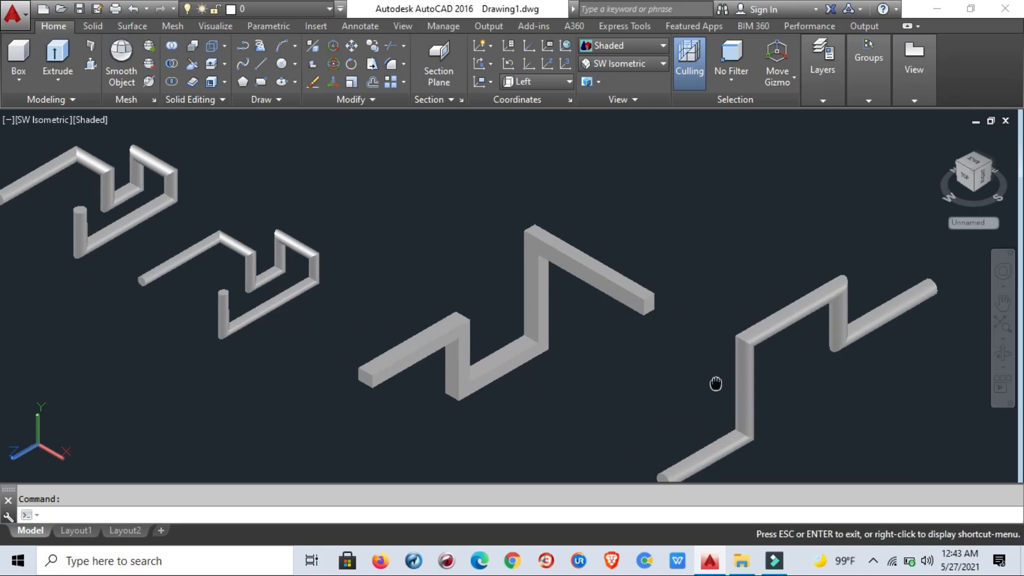
{"action": "middle_click_drag", "start_coordinate": [551, 383], "coordinate": [572, 372]}
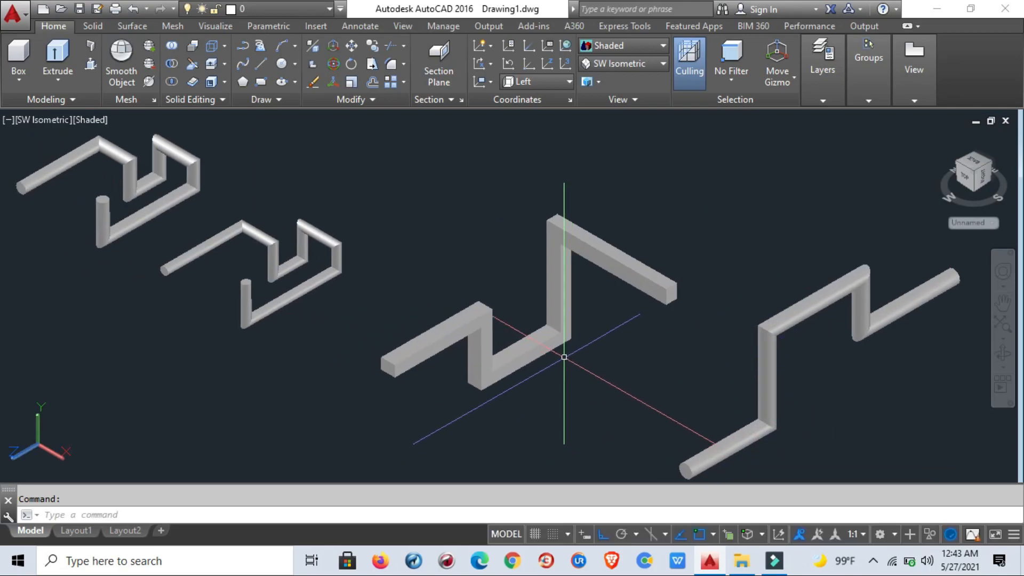